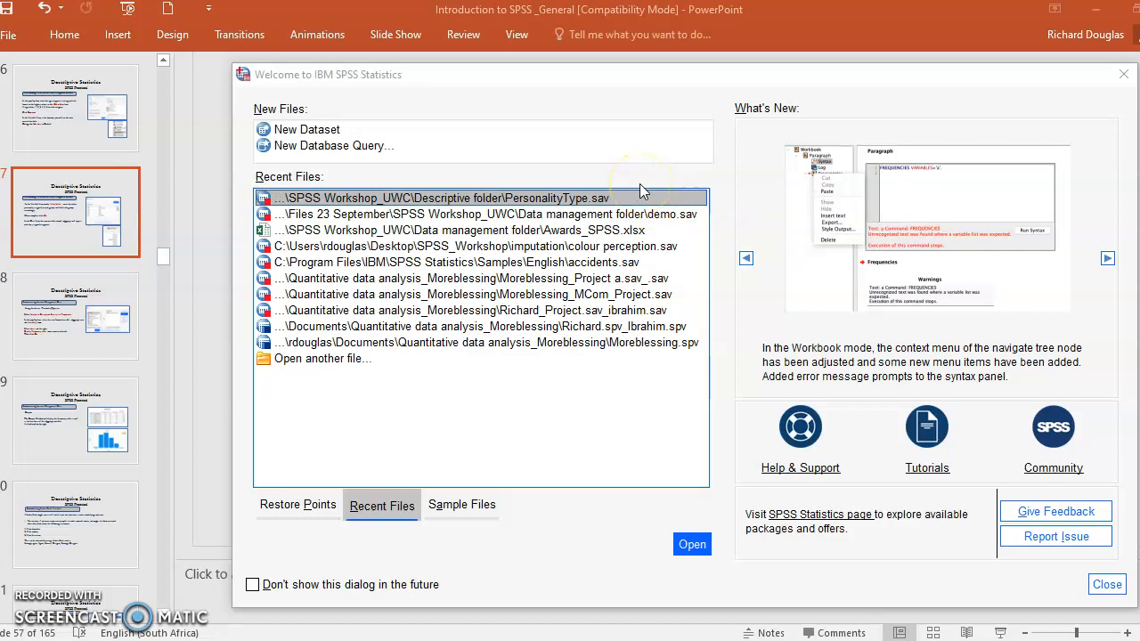
- Open the PersonalityType.sav dataset and delete its existing Aggroups variable
click(595, 198)
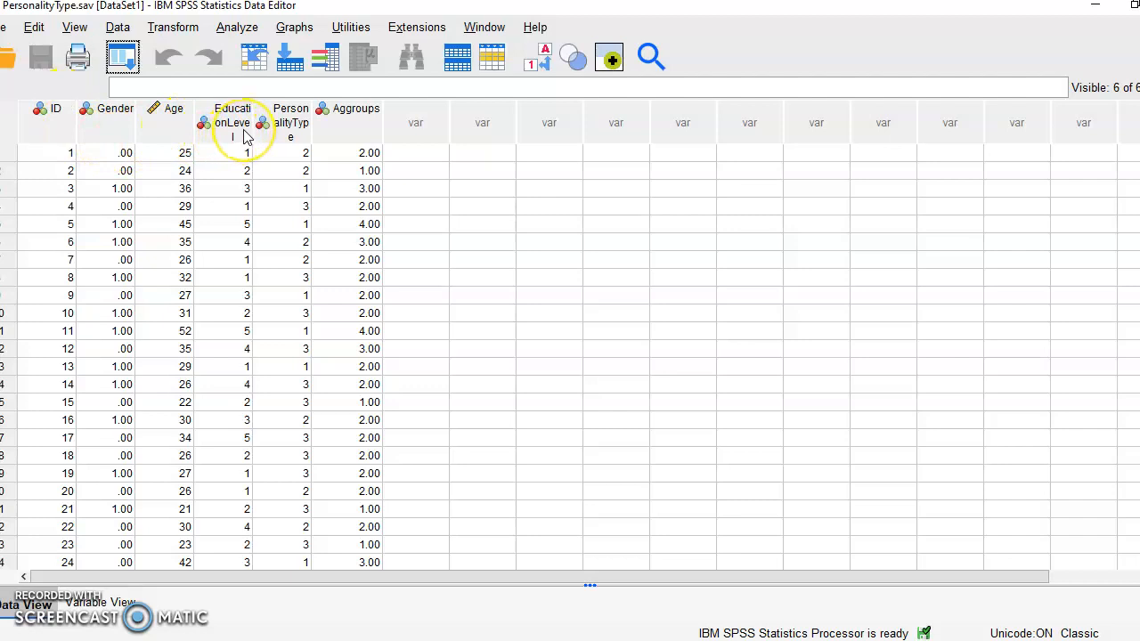
mouse_move(248, 136)
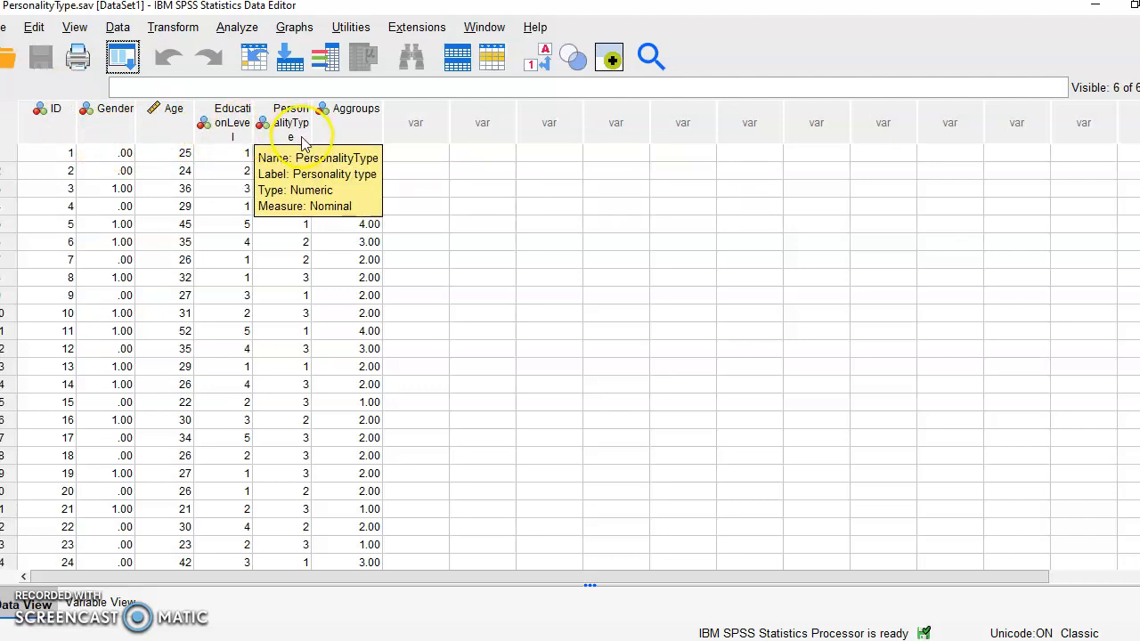
click(358, 109)
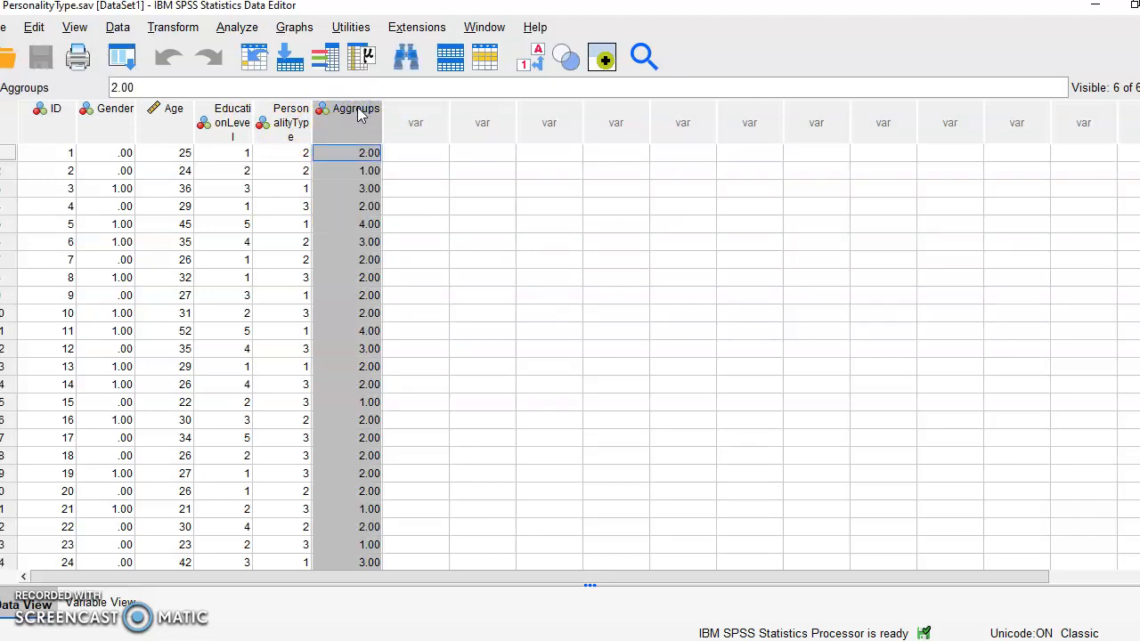
key(Delete)
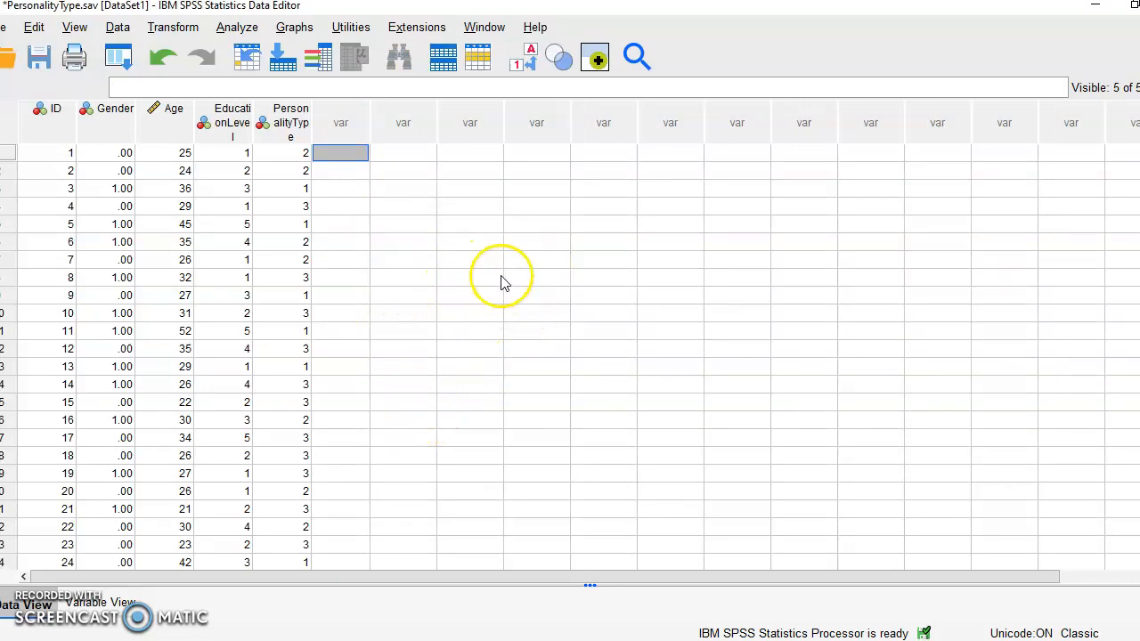
- Review the tutorial slide on transforming a scale variable into a categorical variable
click(183, 114)
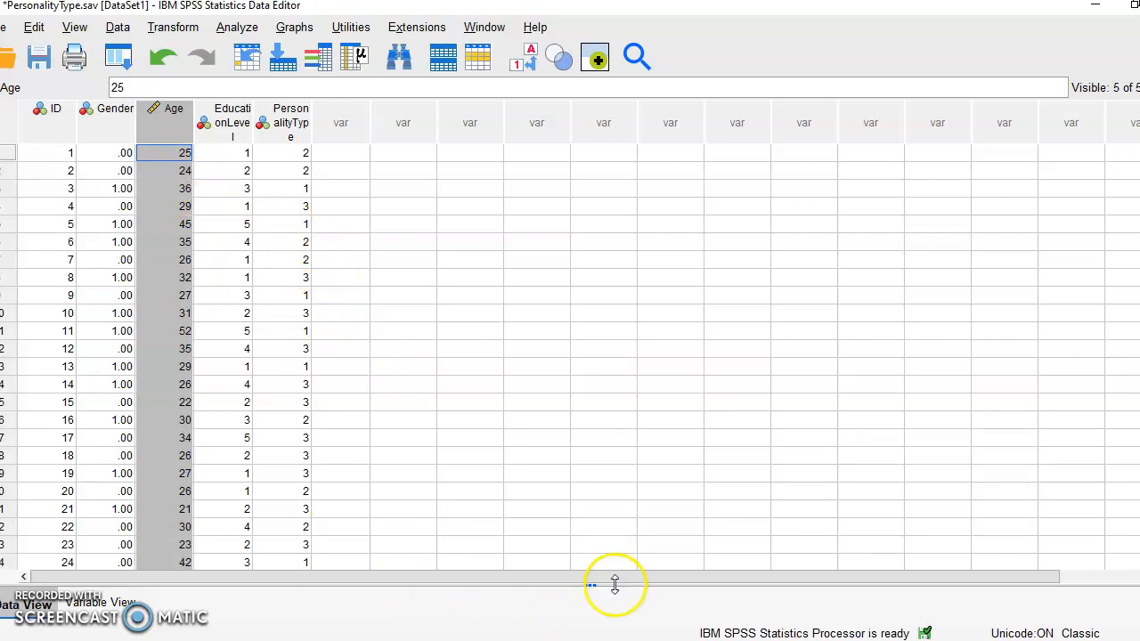
mouse_move(608, 640)
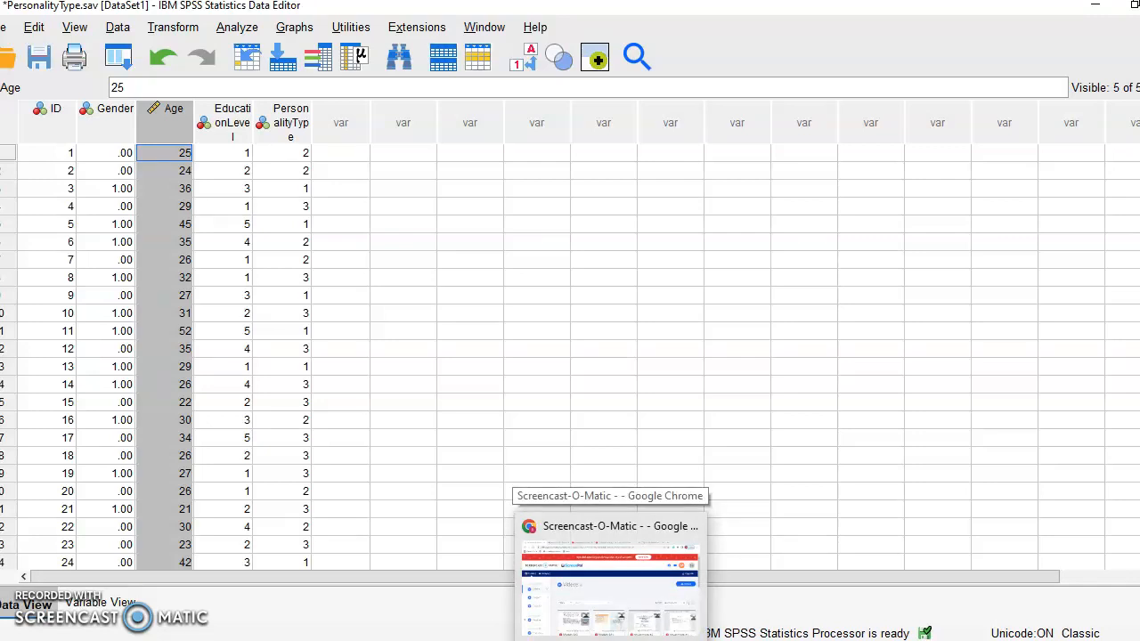
click(699, 485)
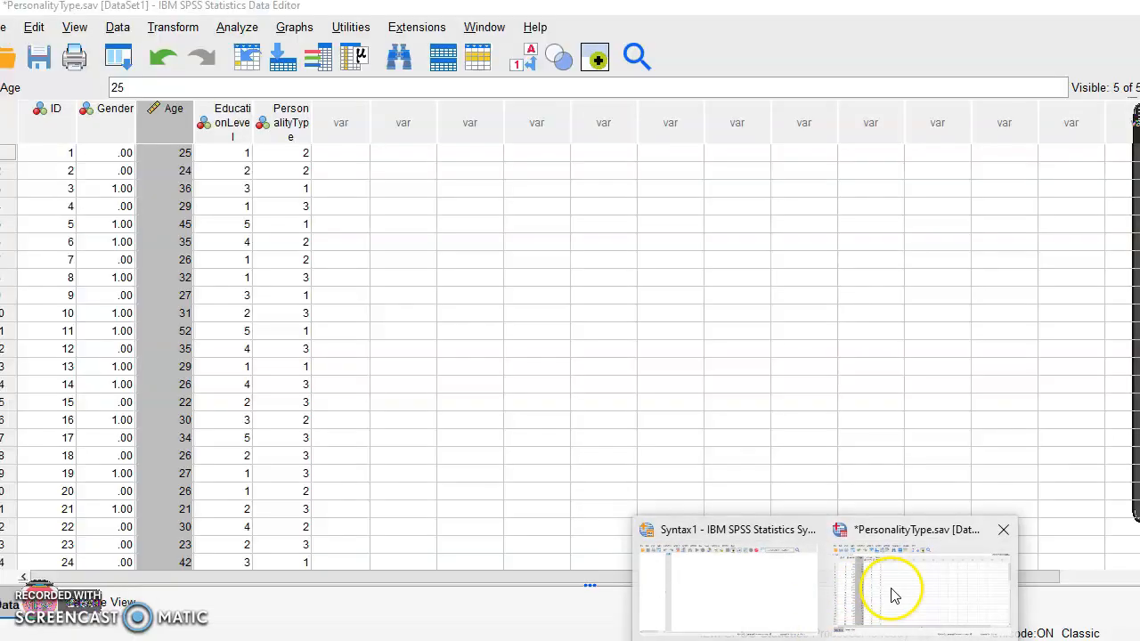
click(896, 595)
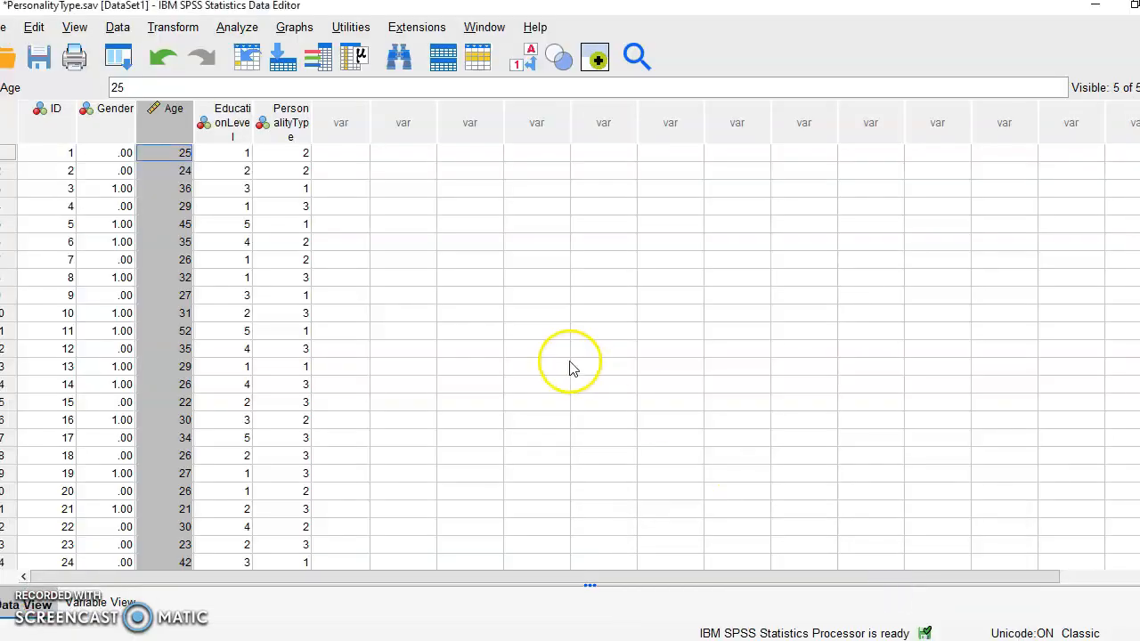
- Open Recode into Different Variables and move Age in Years into the input variable list
click(173, 28)
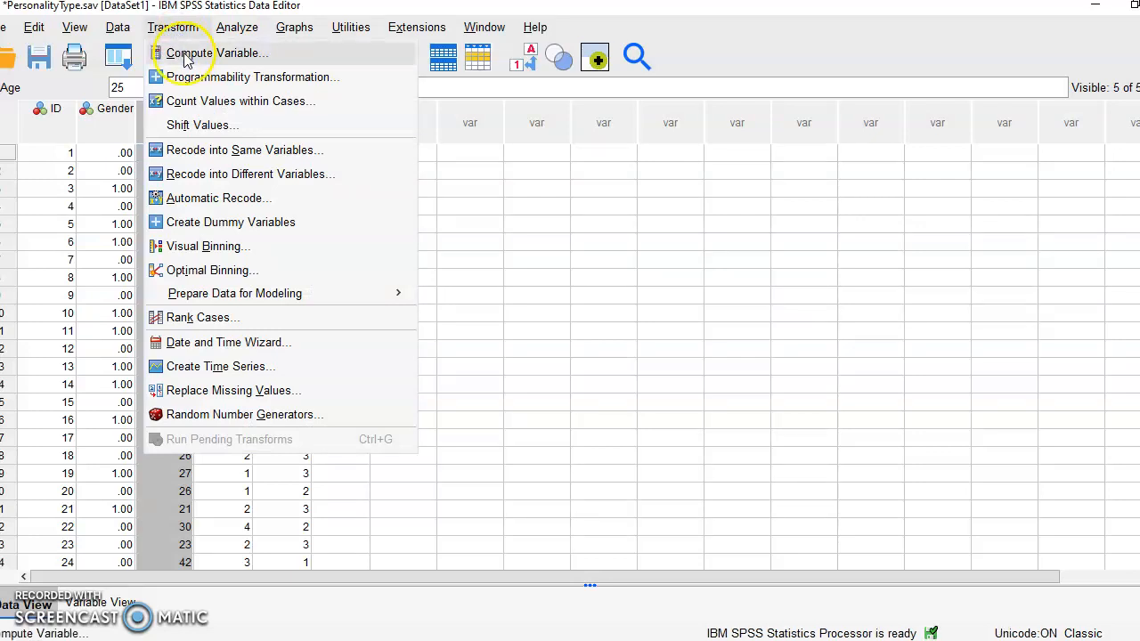
click(246, 176)
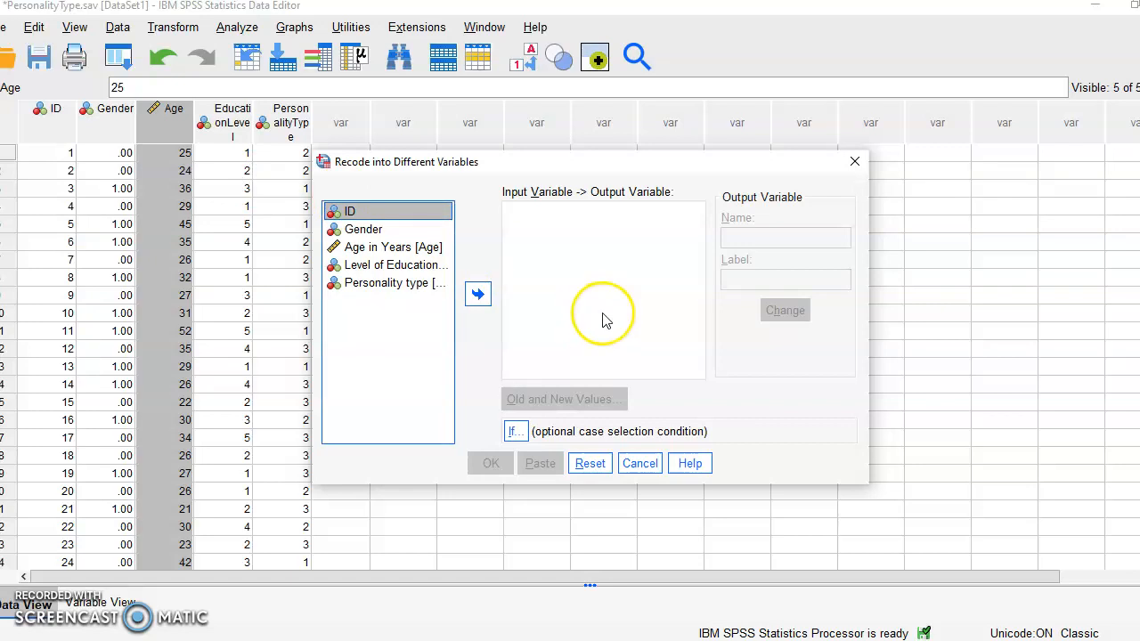
click(402, 252)
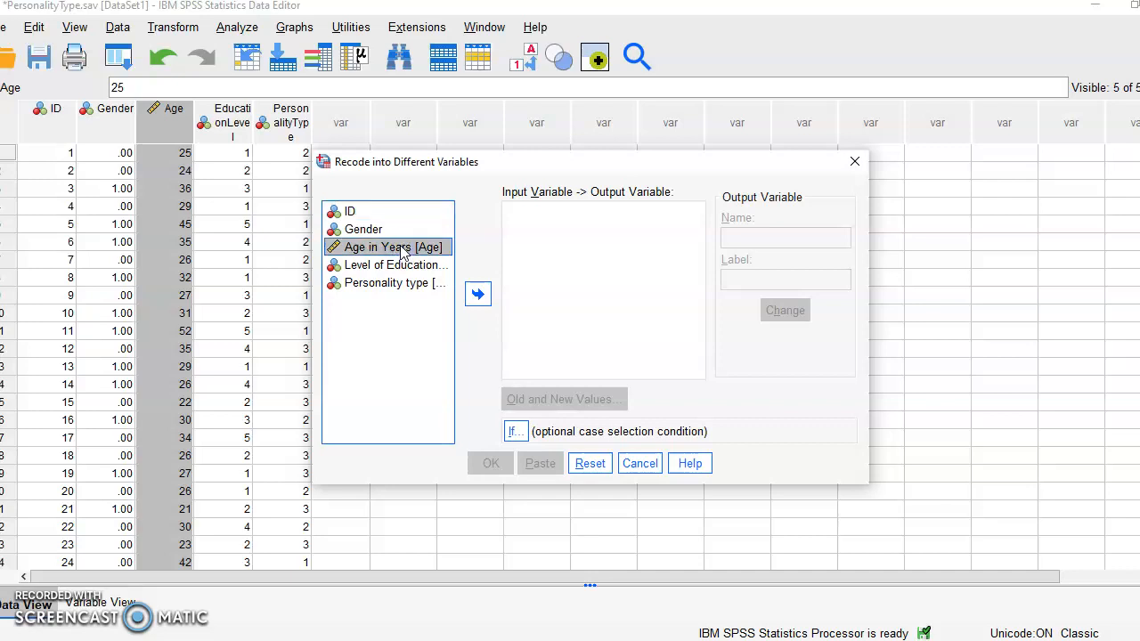
drag(403, 252, 494, 257)
click(478, 294)
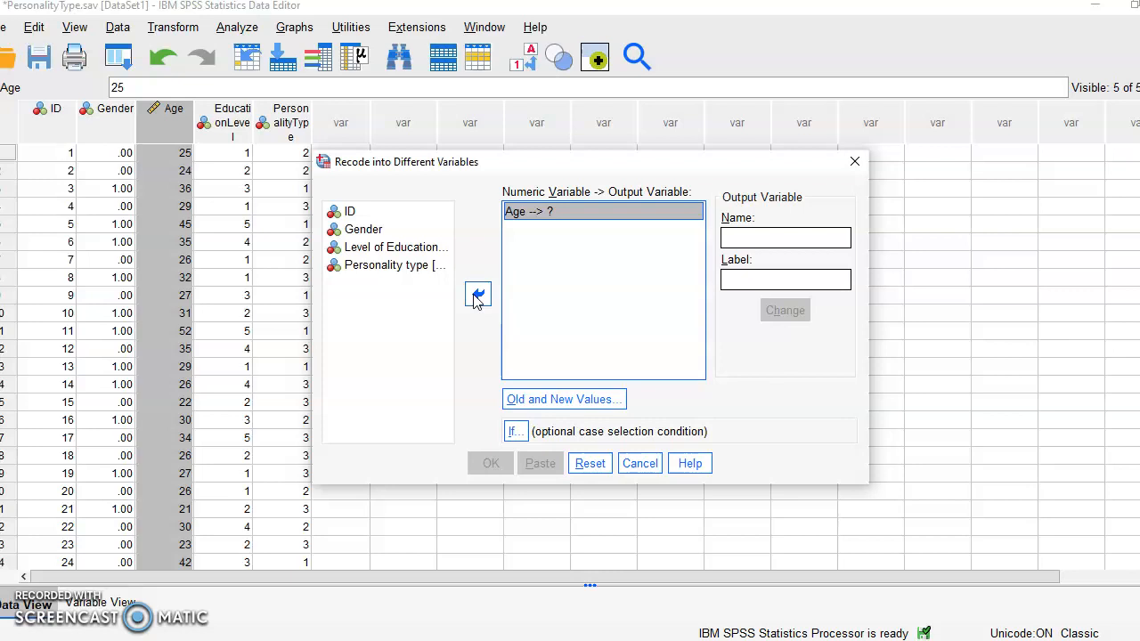
- Name the output variable Aggroups with the label Age groups and apply the change
click(736, 236)
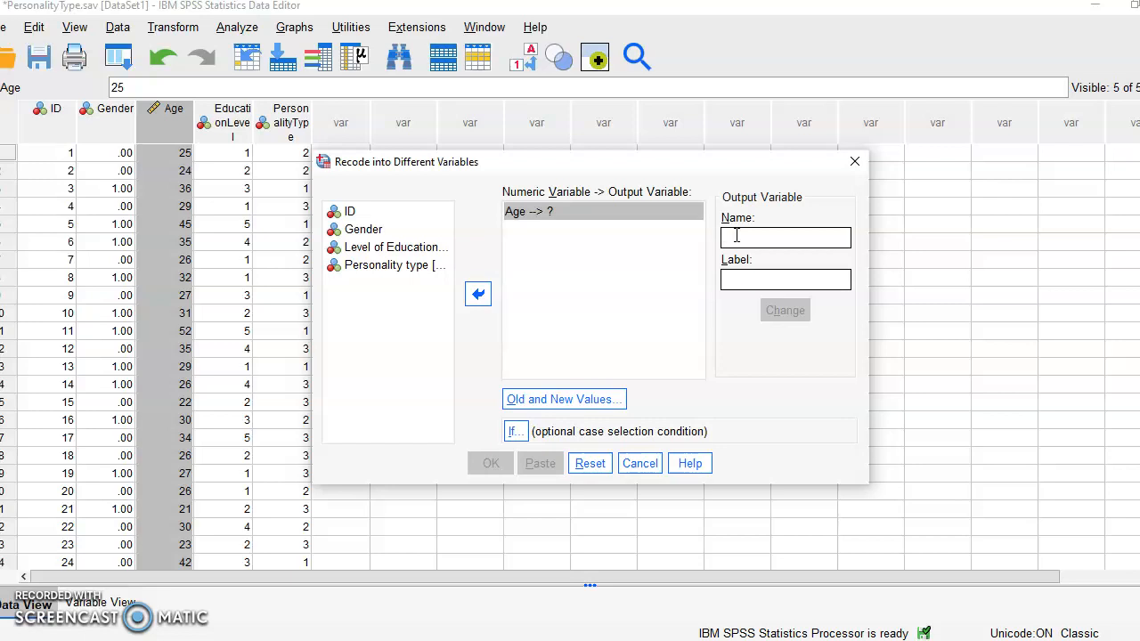
click(736, 236)
text(Ag)
text(geg)
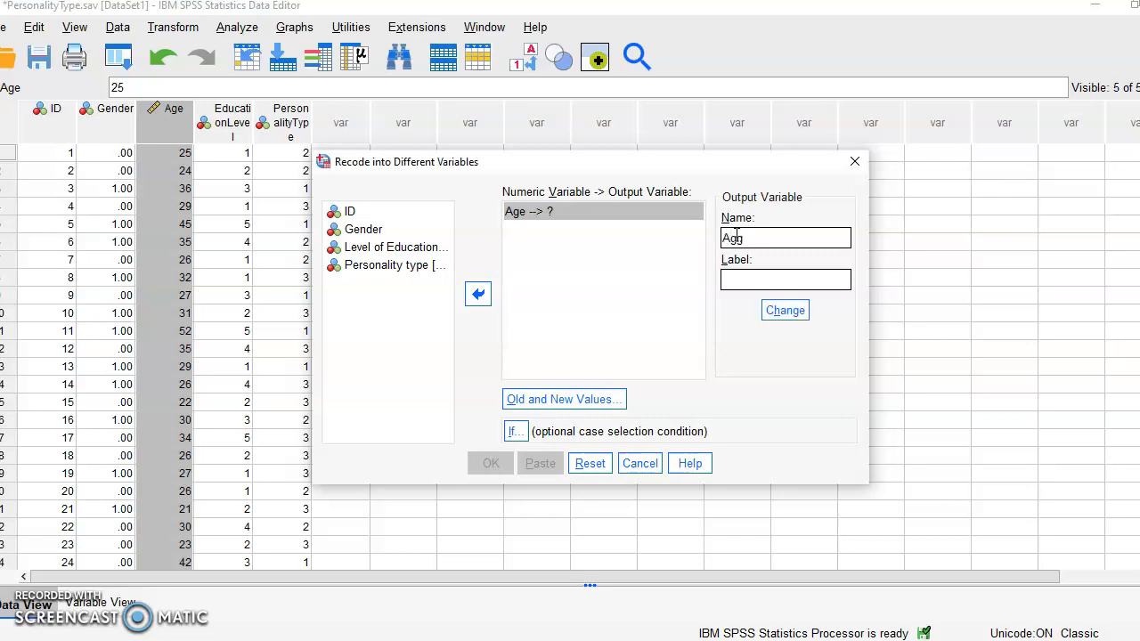
text(roups)
click(728, 282)
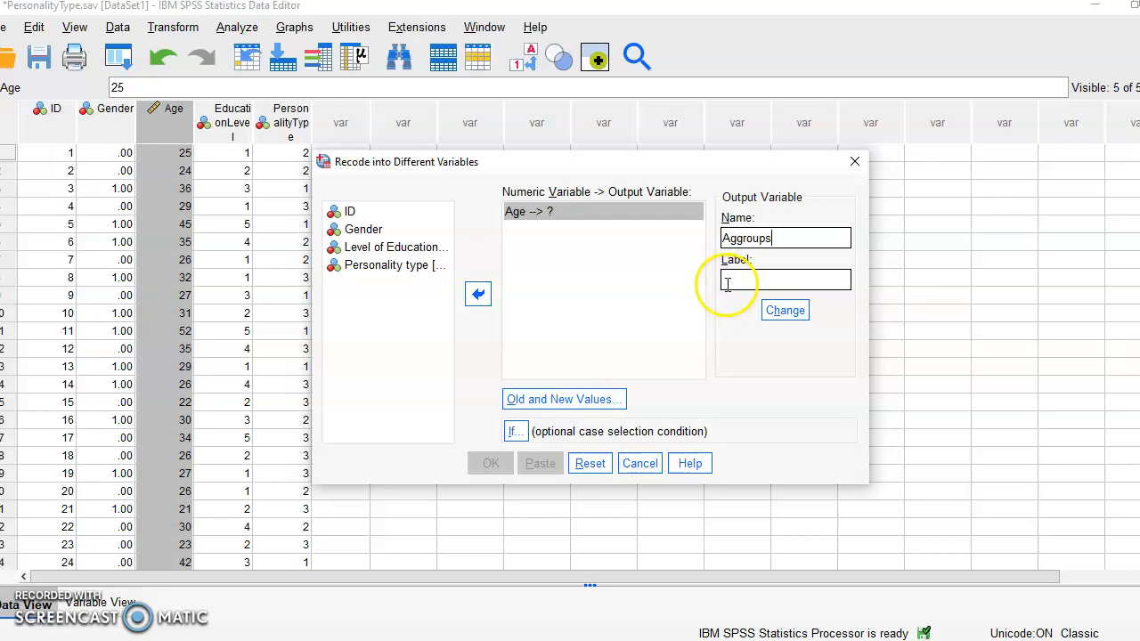
text(Age group)
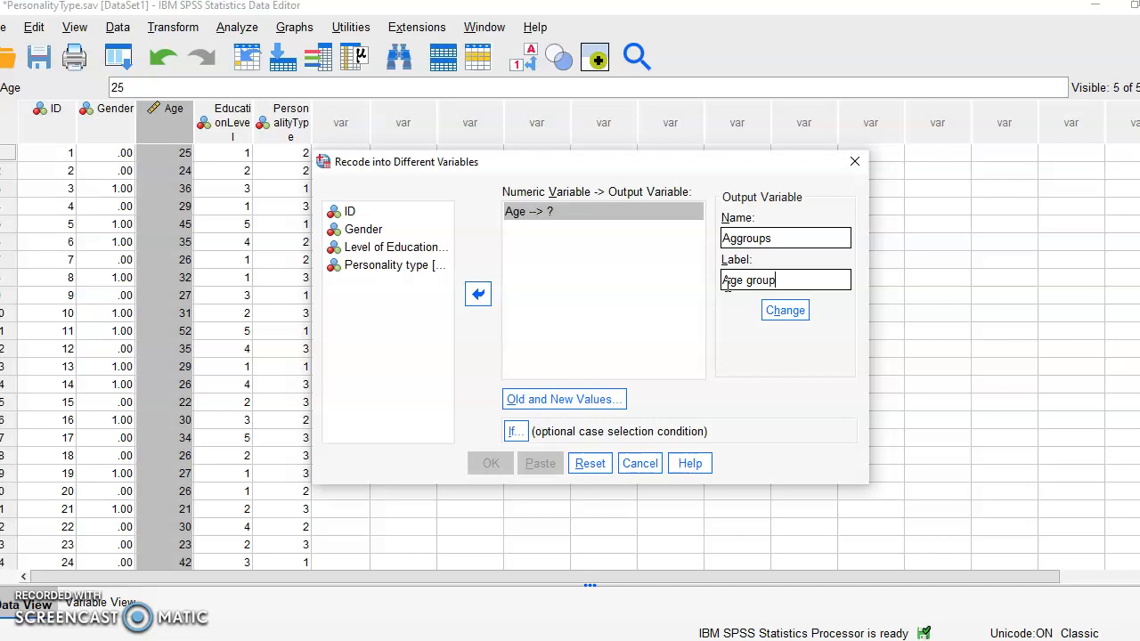
text(s)
click(780, 314)
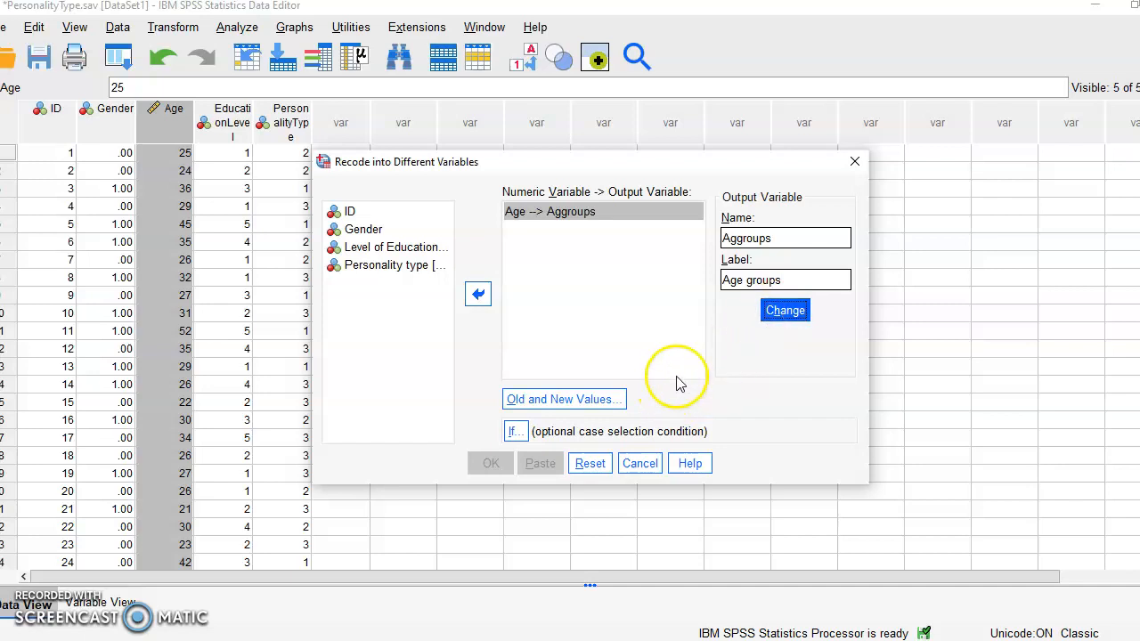
- Open the Old and New Values dialog and consult the tutorial slide for the age groupings
click(567, 402)
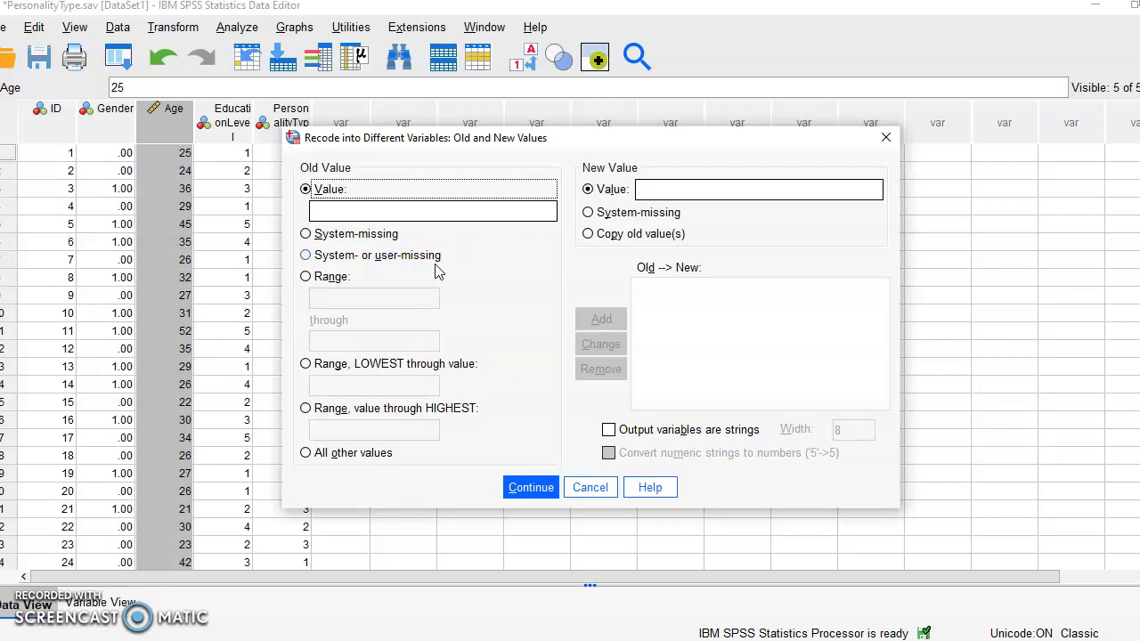
click(682, 640)
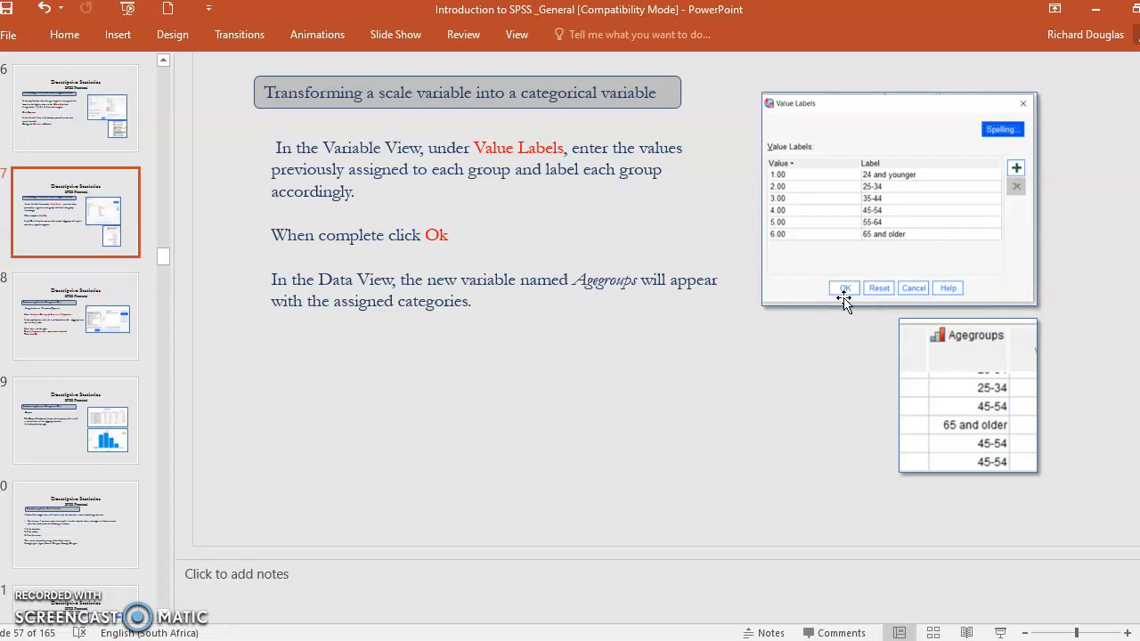
click(736, 418)
click(826, 640)
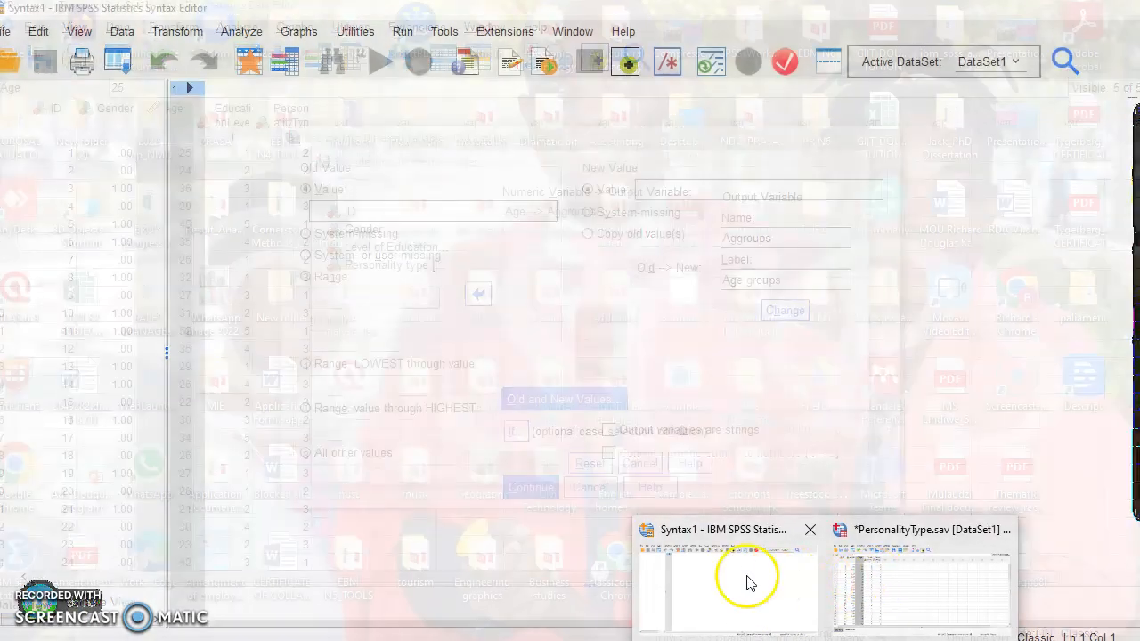
click(891, 590)
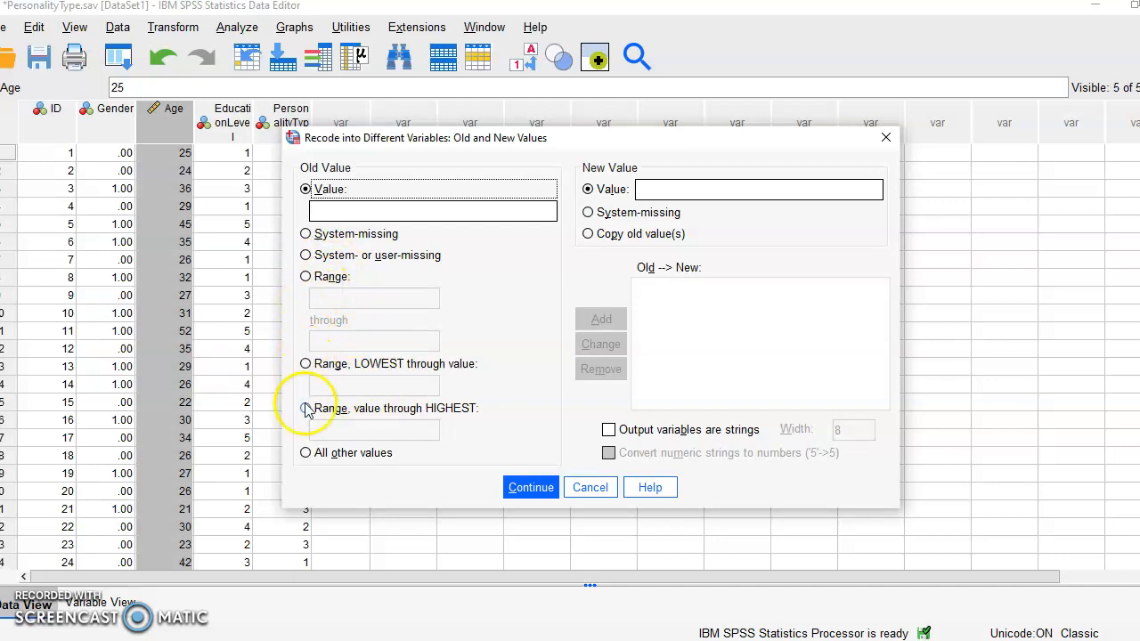
- Add a recode rule mapping ages from lowest through 24 to the new value 1
click(305, 364)
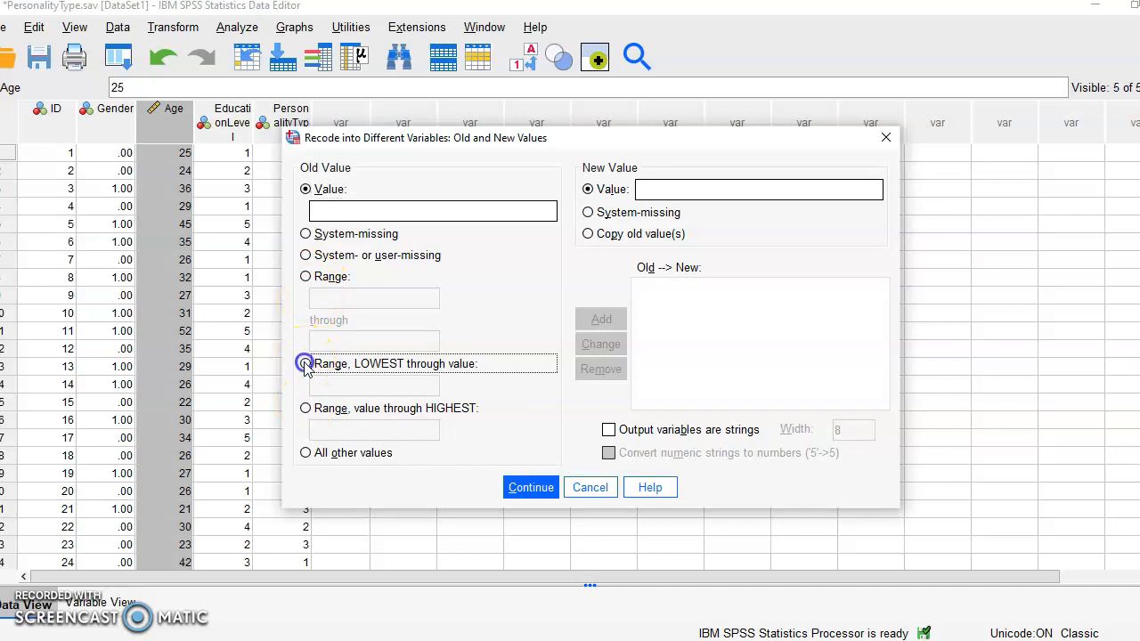
click(323, 381)
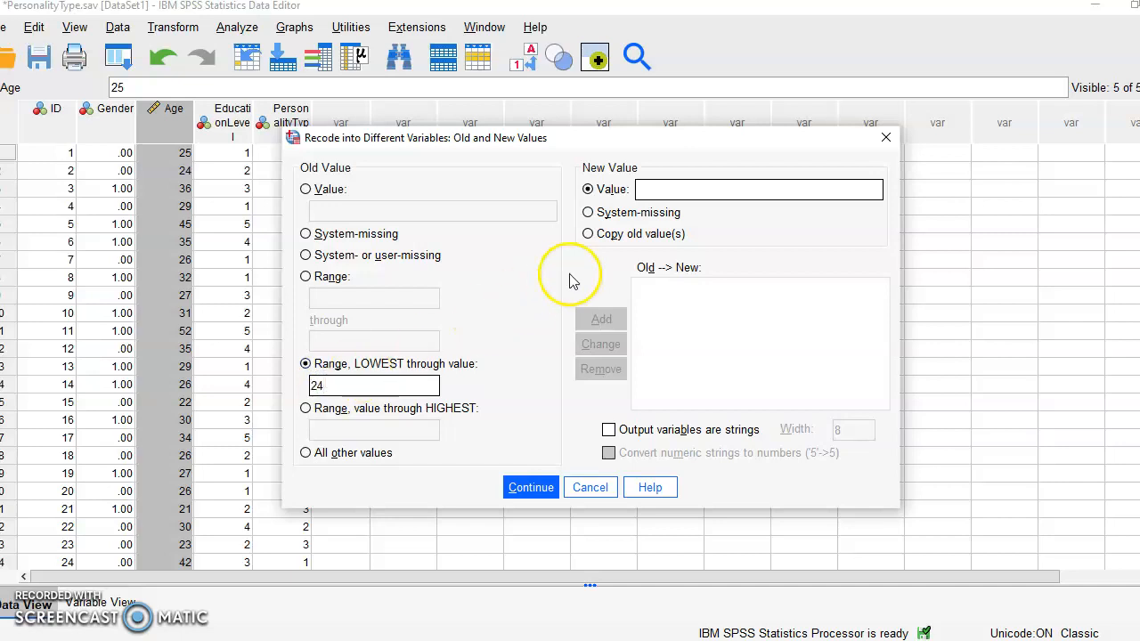
click(667, 191)
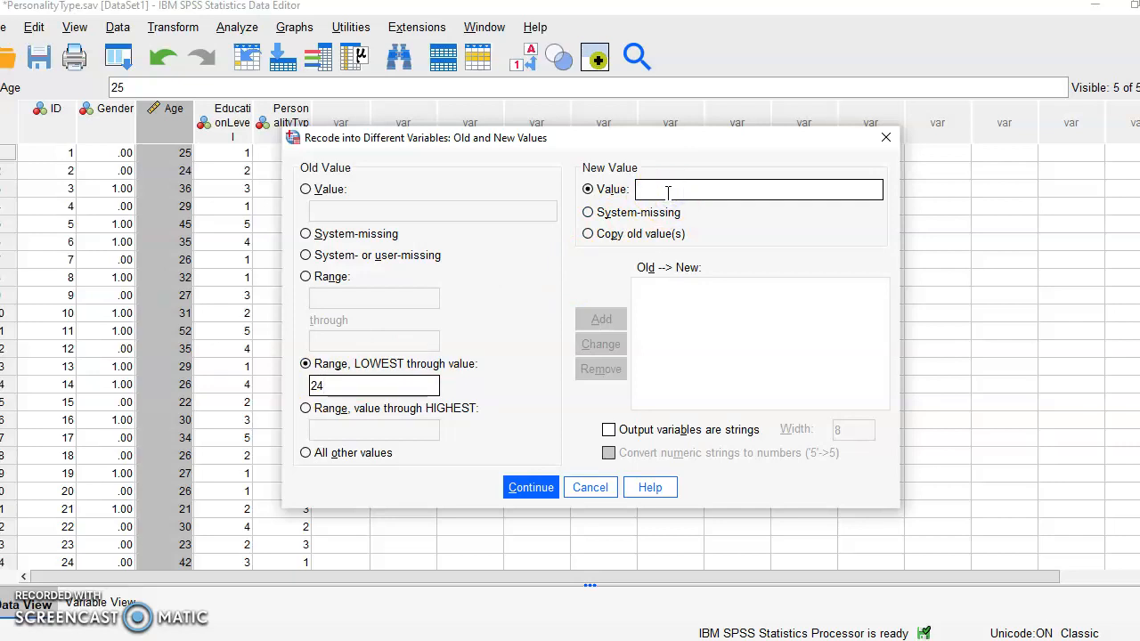
text(1)
click(620, 326)
- Add a recode rule mapping the age range 25 through 34 to the new value 2
click(305, 277)
click(338, 297)
text(25)
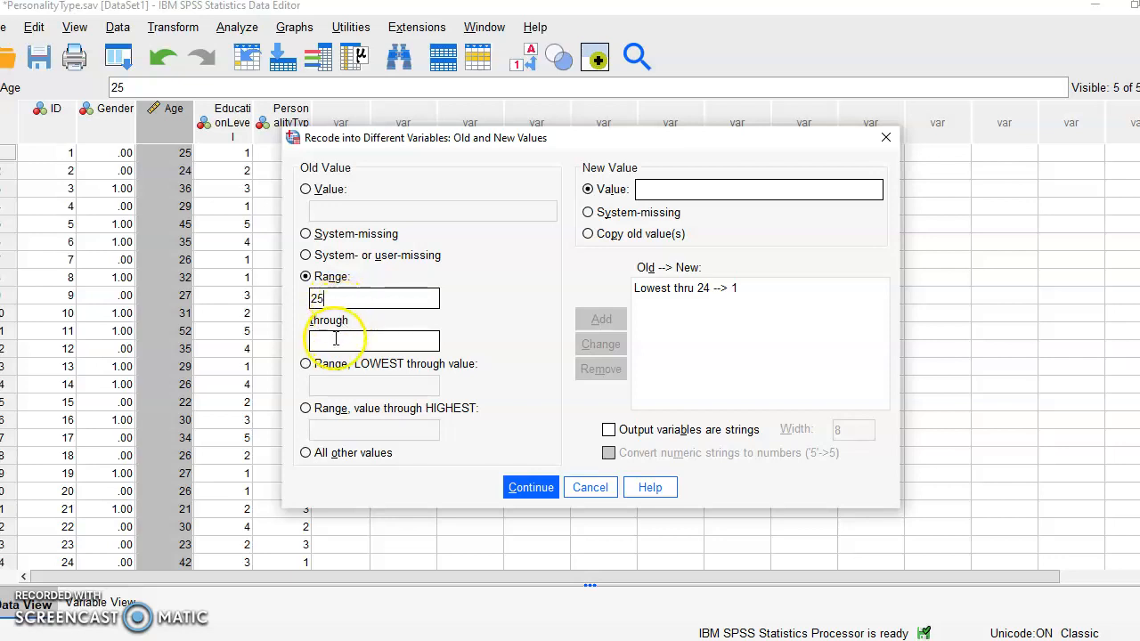
click(336, 338)
text(34)
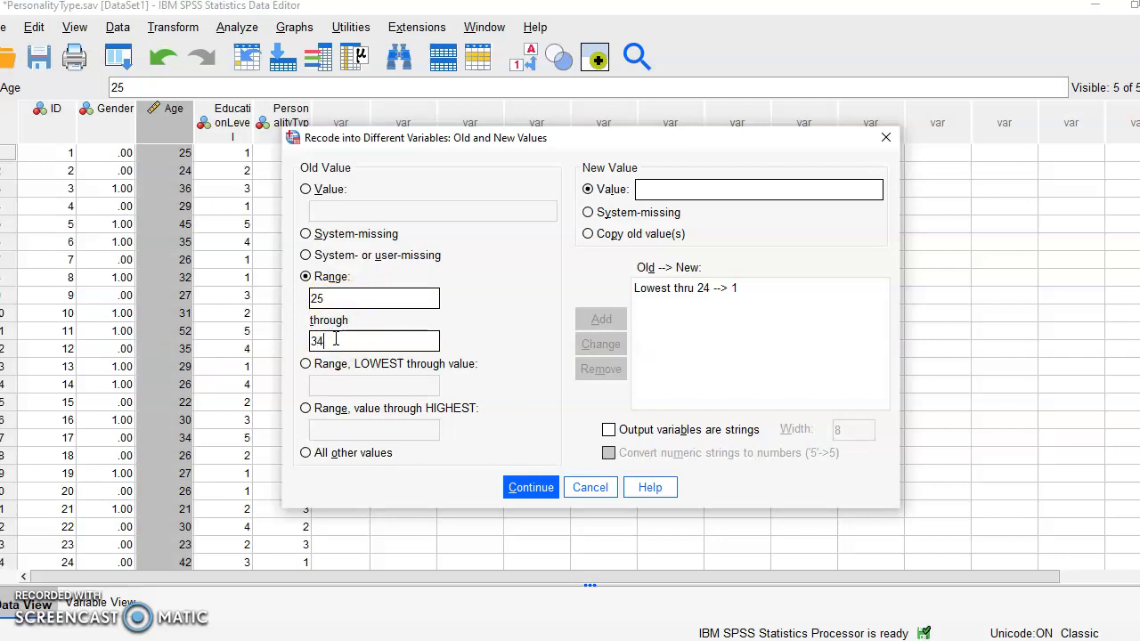
click(651, 185)
text(2)
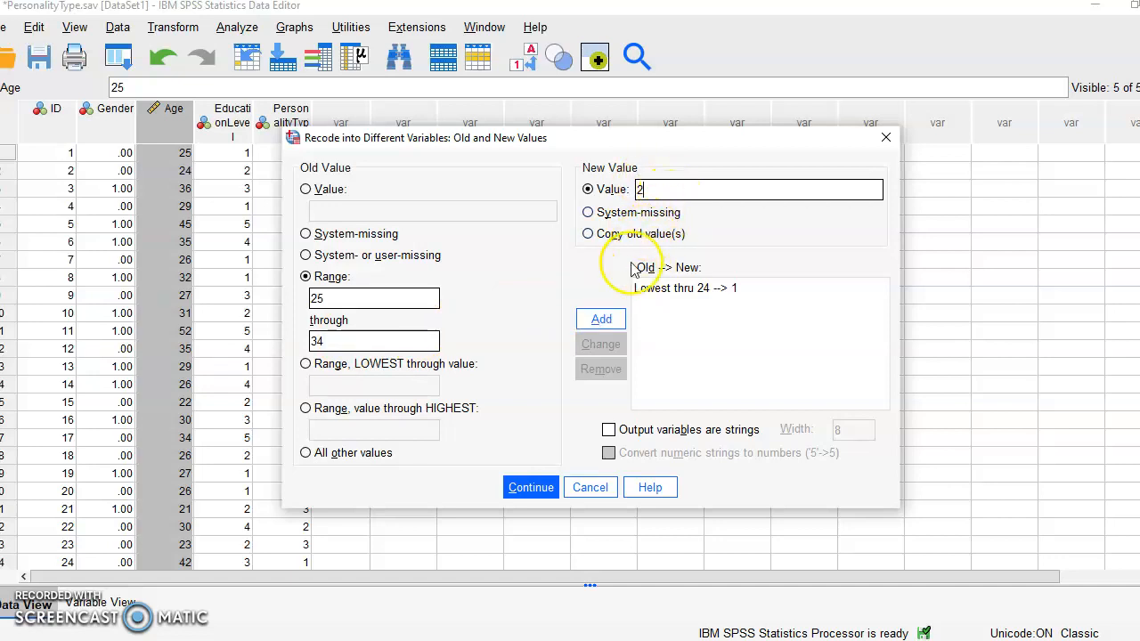
click(612, 326)
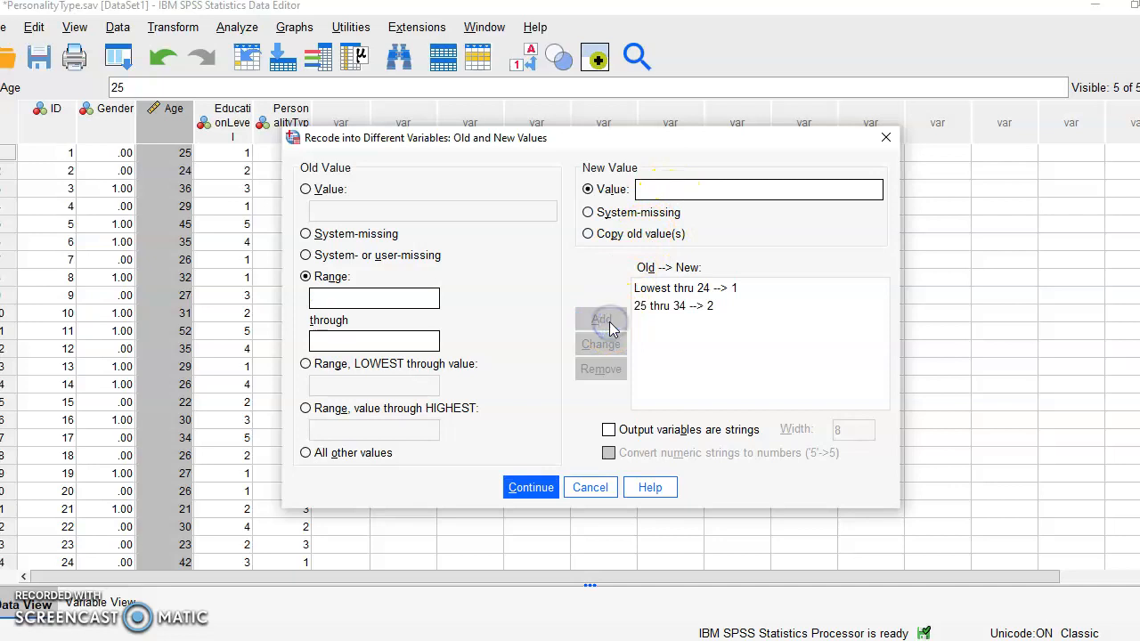
- Add a recode rule mapping the age range 35 through 44 to the new value 3
click(327, 298)
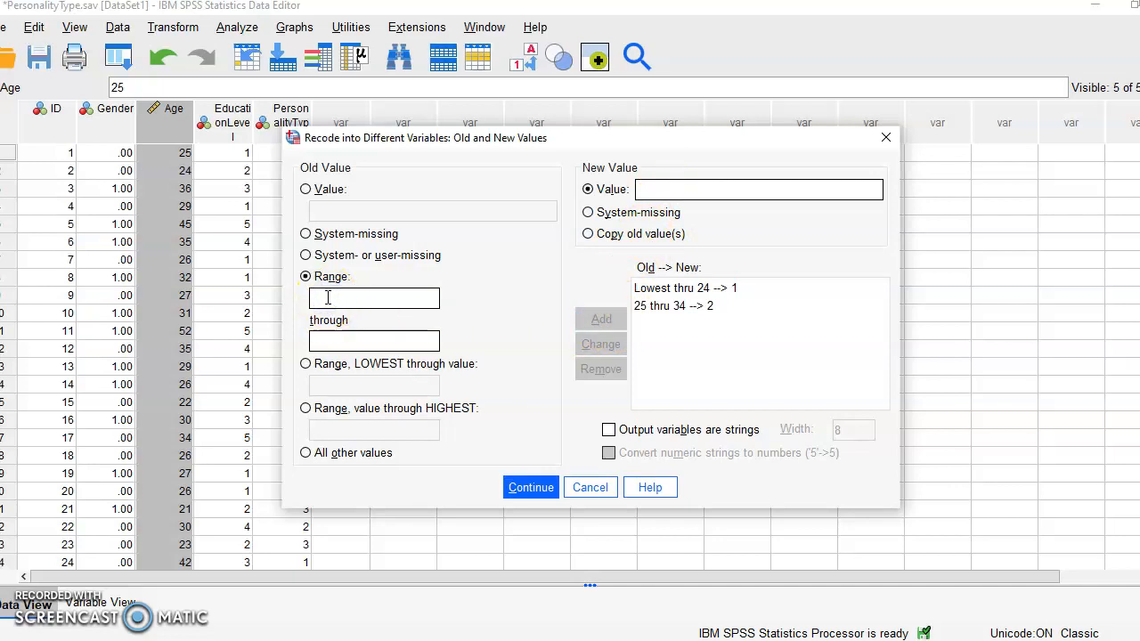
text(35)
click(328, 338)
text(44)
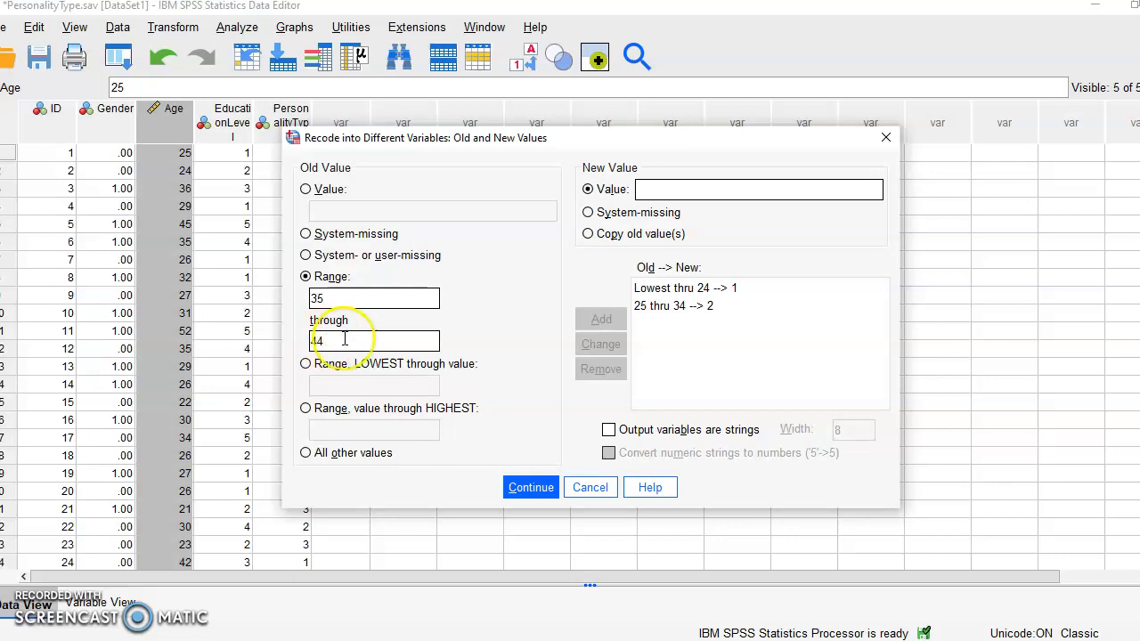
click(668, 194)
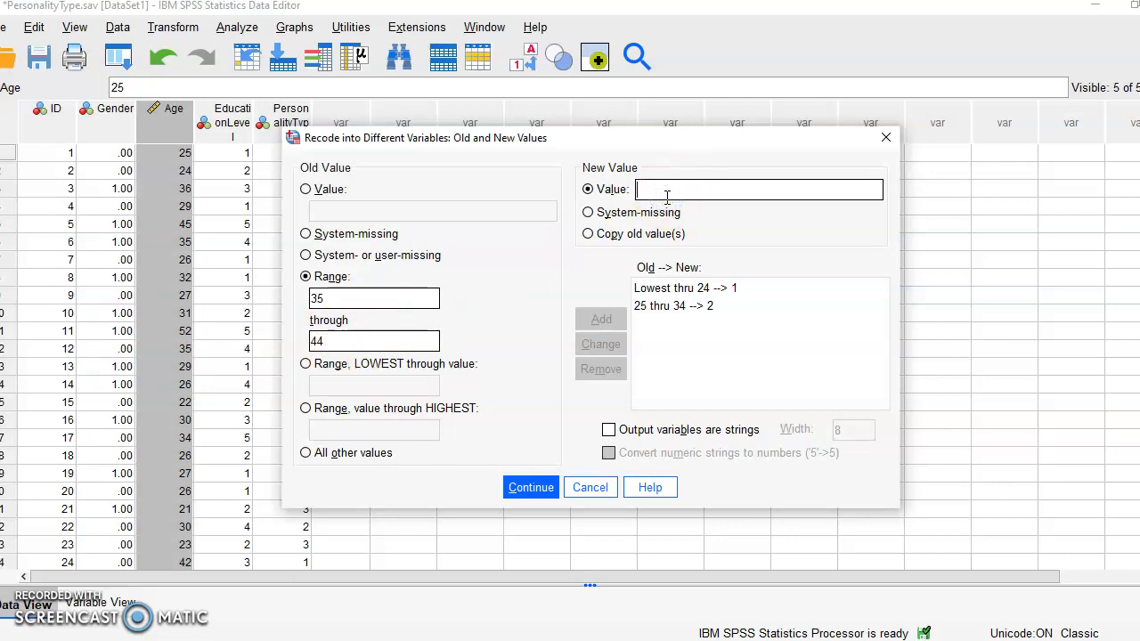
text(3)
click(601, 319)
- Add a recode rule mapping the age range 45 through 54 to the new value 4
text(5)
click(351, 339)
text(54)
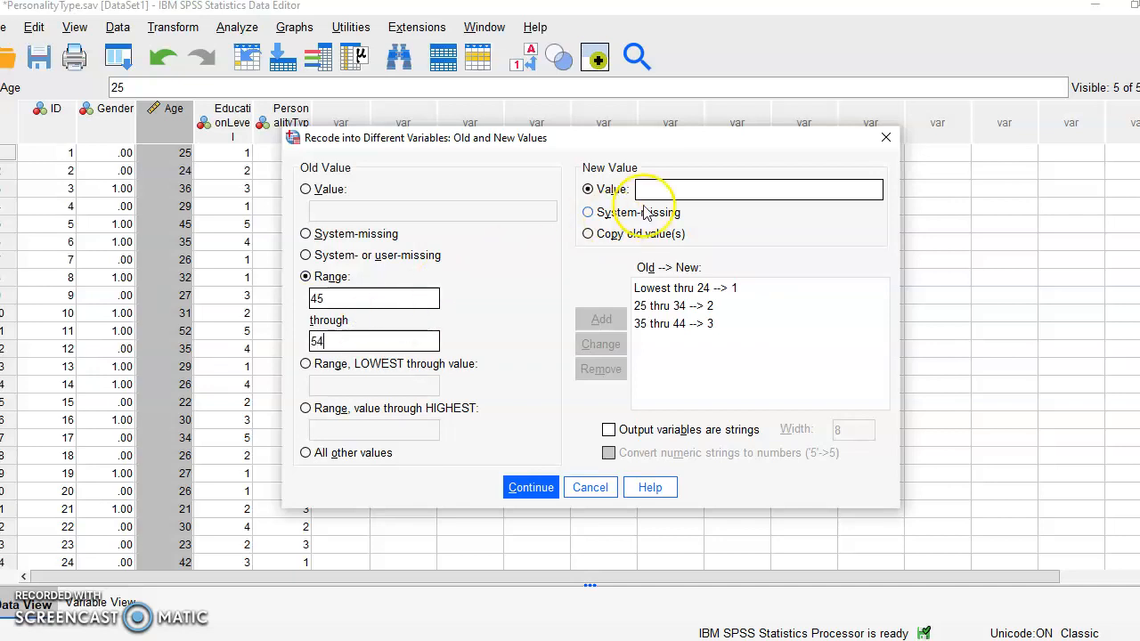
click(659, 188)
text(4)
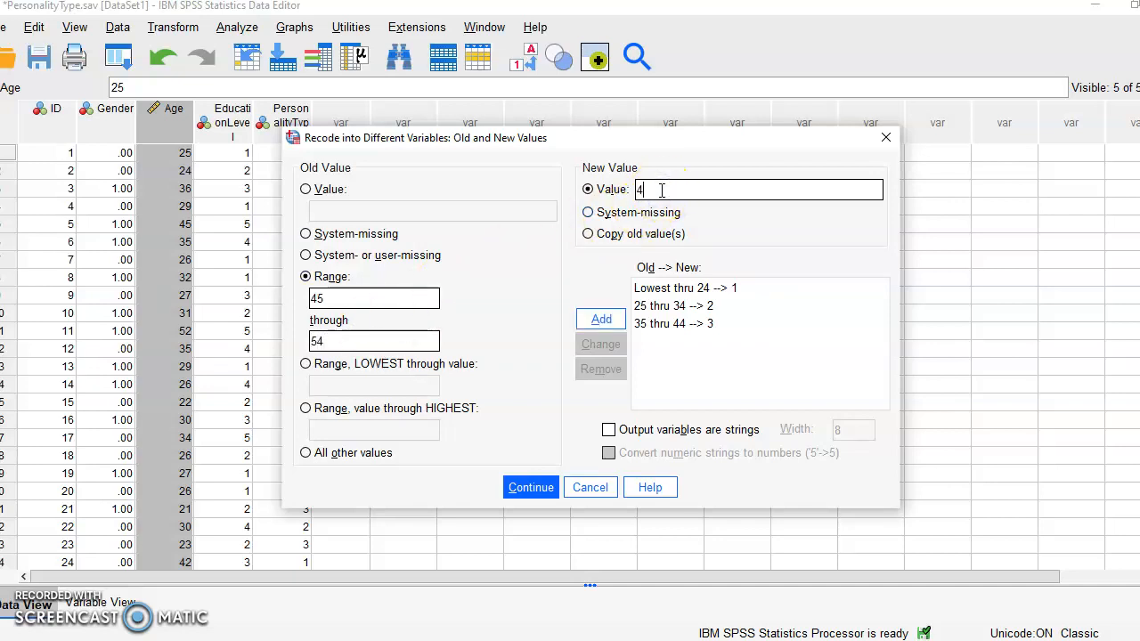
click(602, 320)
- Add a recode rule mapping the age range 55 through 64 to the new value 5
click(348, 302)
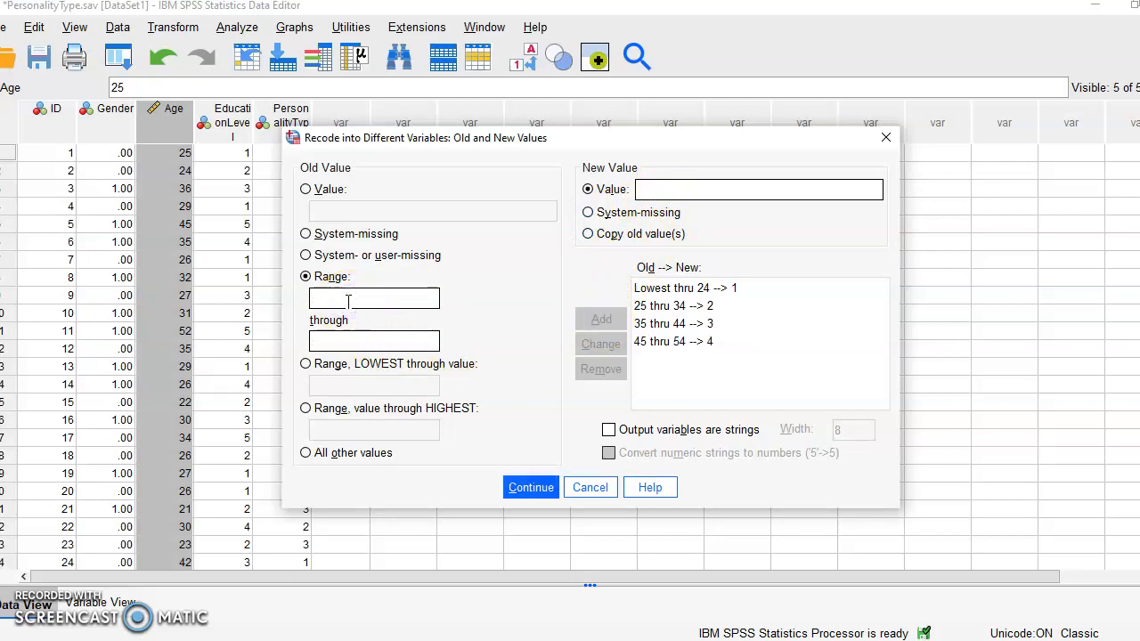
text(55)
click(329, 339)
text(64)
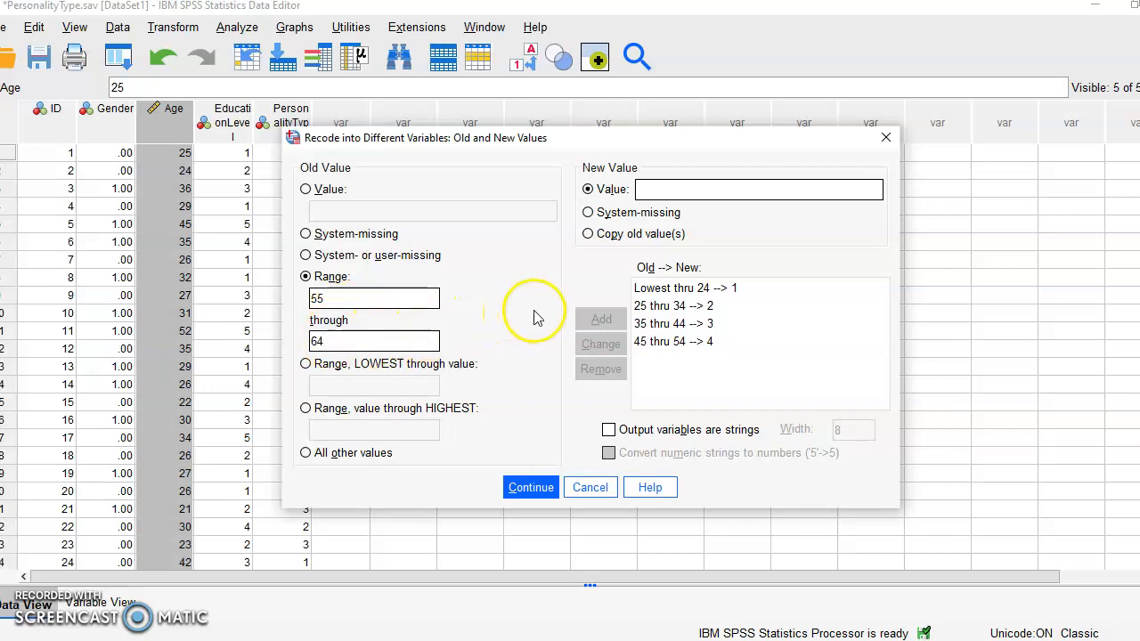
click(675, 185)
click(674, 187)
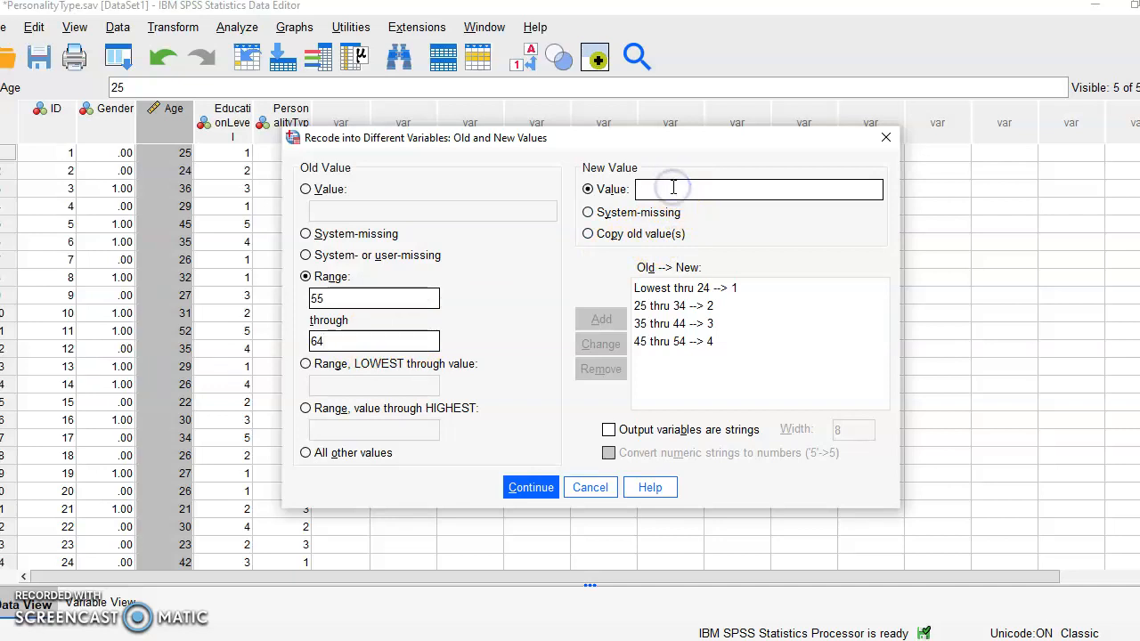
text(5)
click(602, 319)
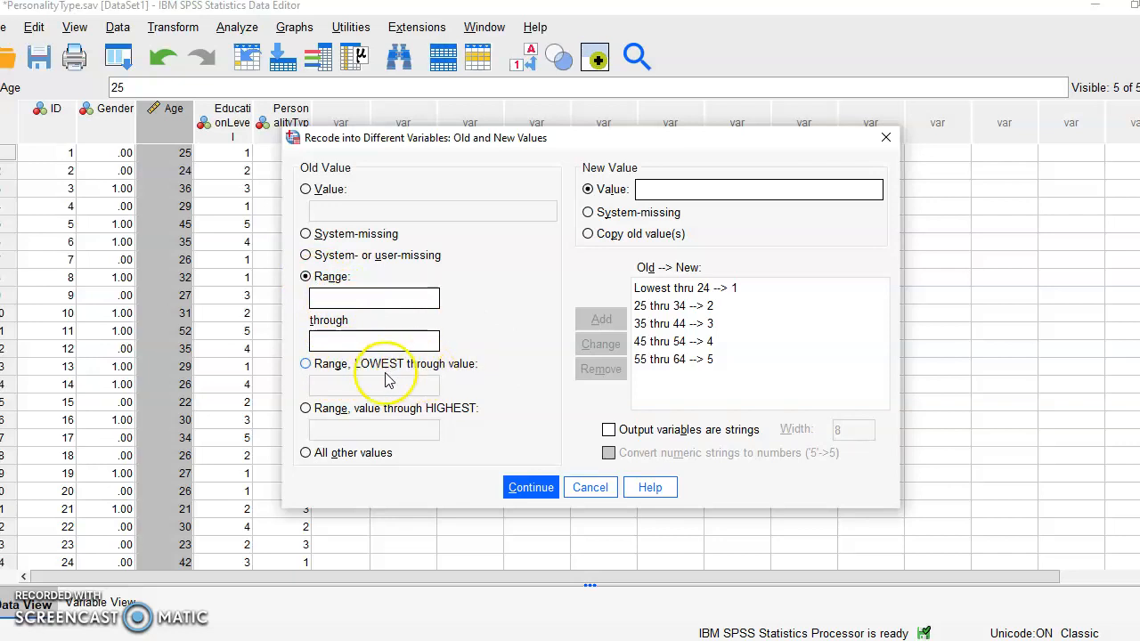
- Add a recode rule mapping ages from 65 through highest to the new value 6
click(306, 409)
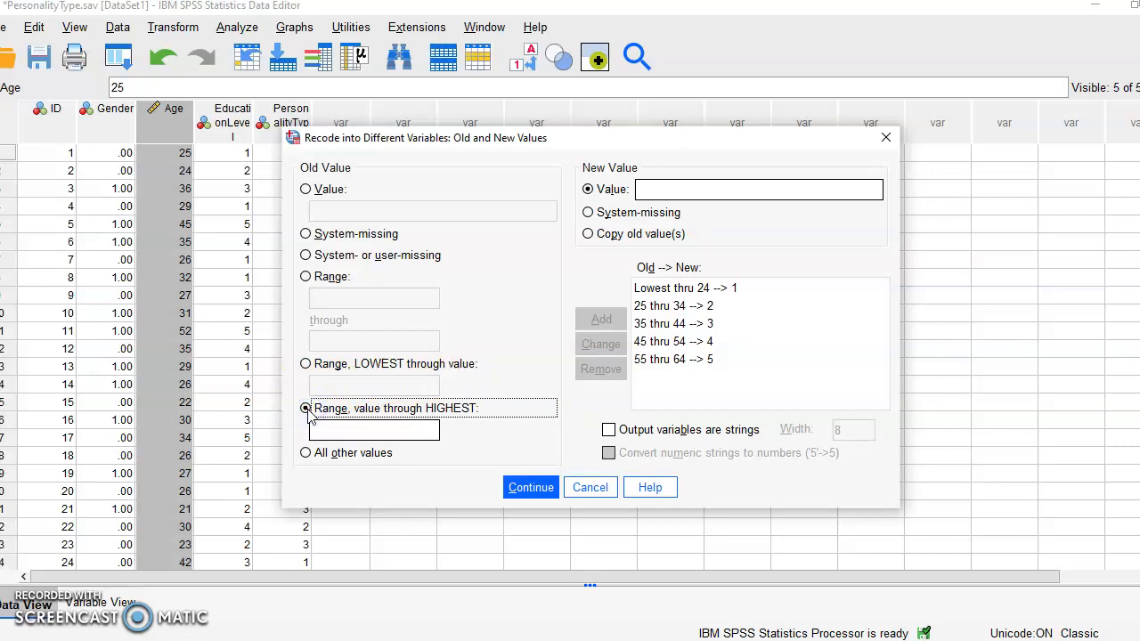
click(341, 433)
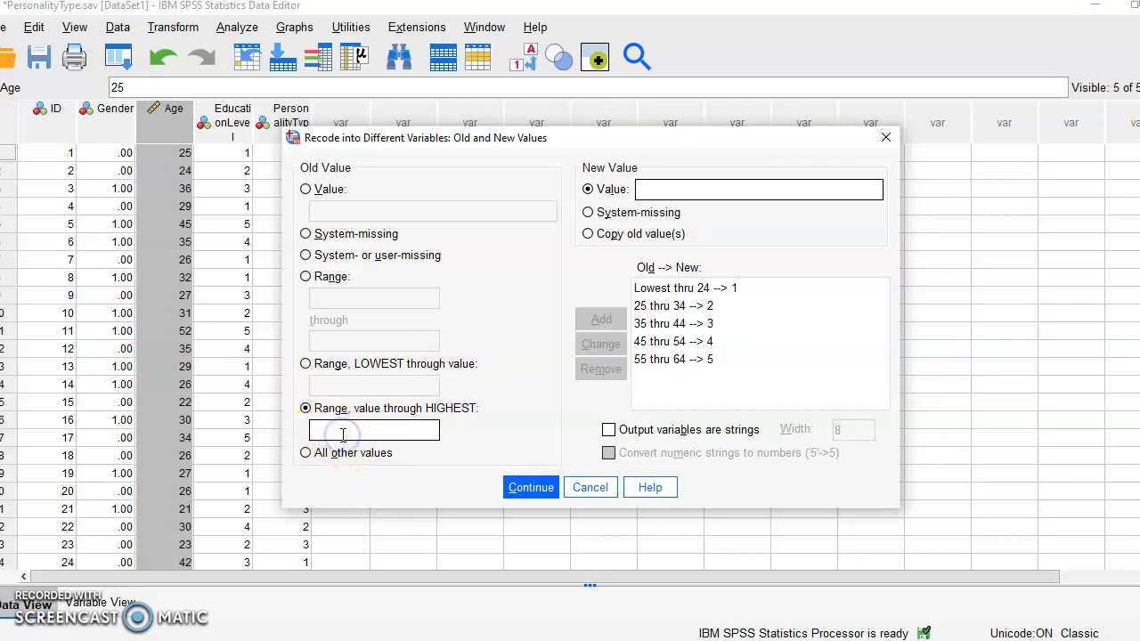
text(6)
click(654, 190)
click(654, 190)
text(6)
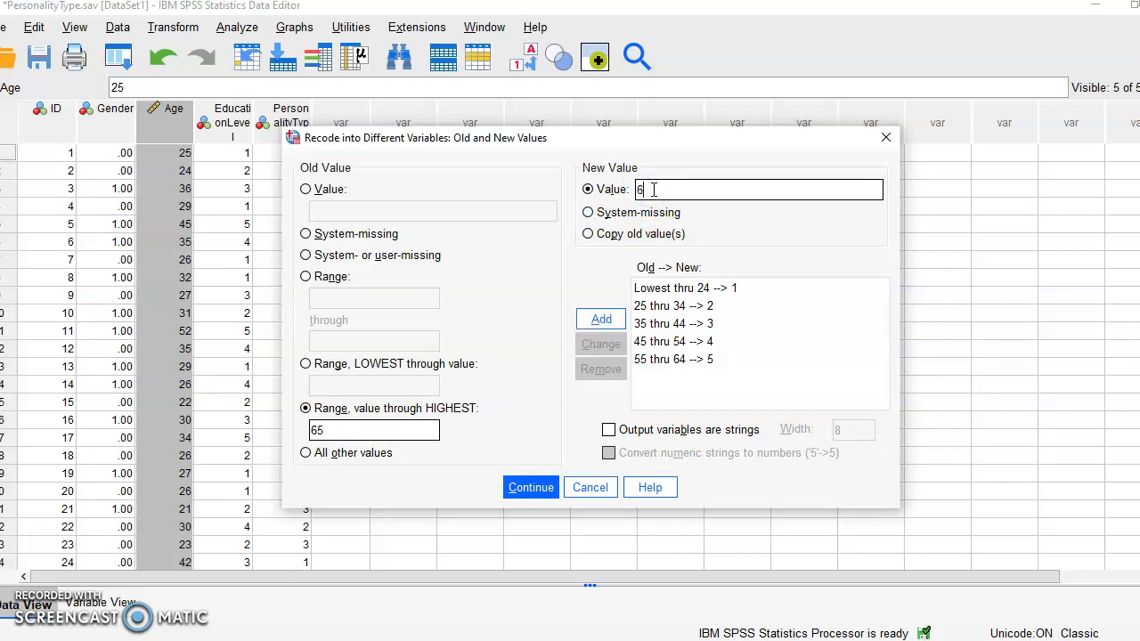
click(615, 323)
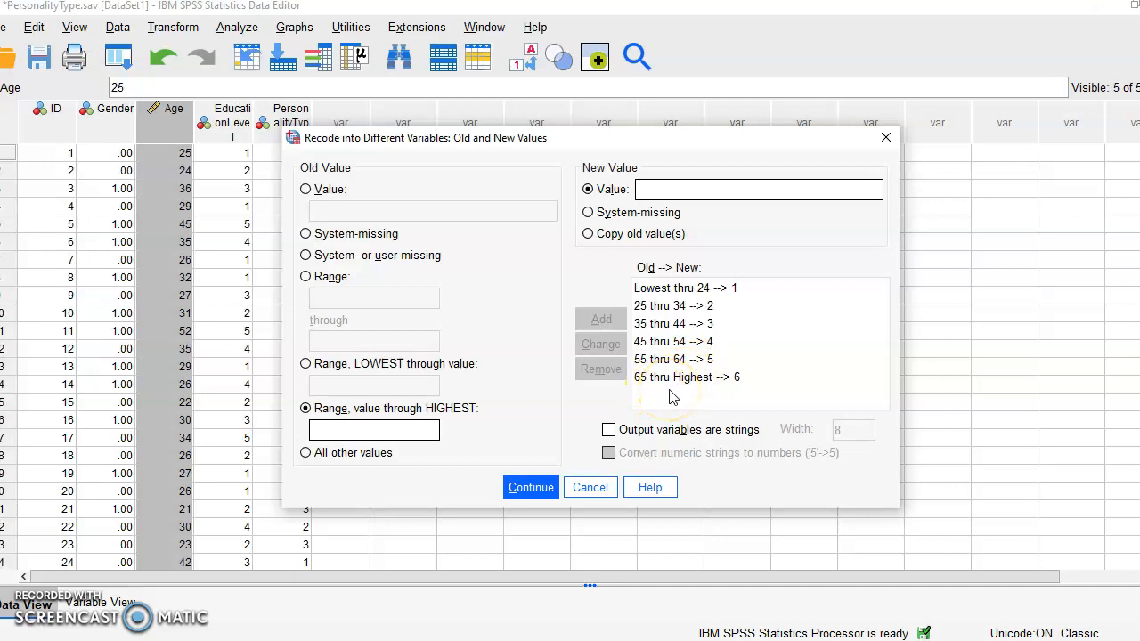
- Confirm the old-and-new value rules and run the recode to create the Aggroups variable
click(531, 490)
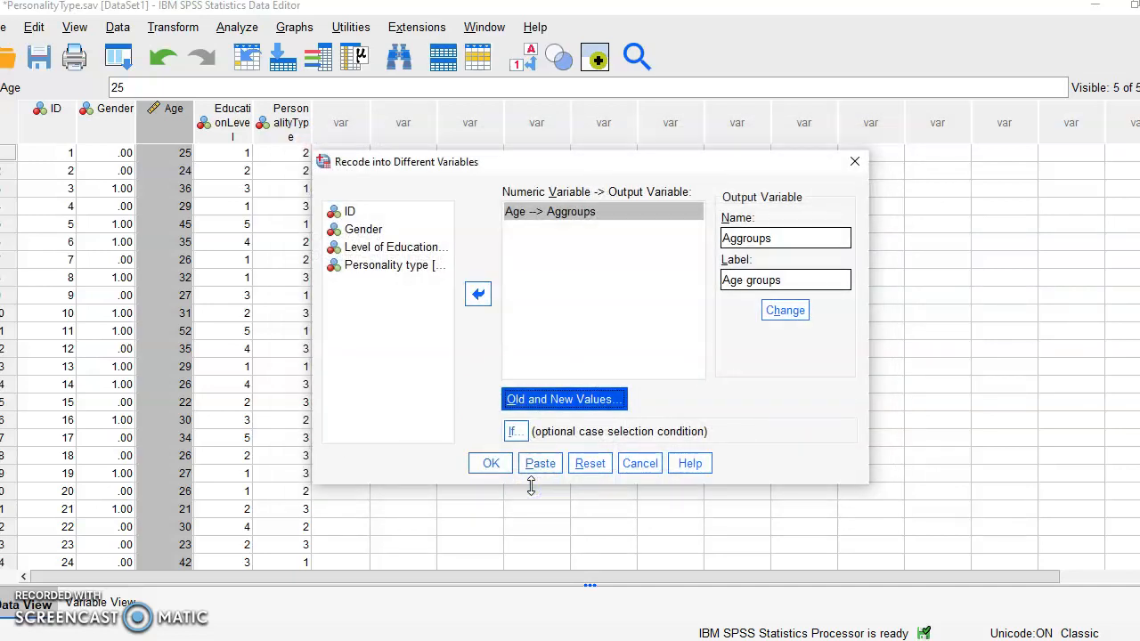
click(496, 469)
click(493, 466)
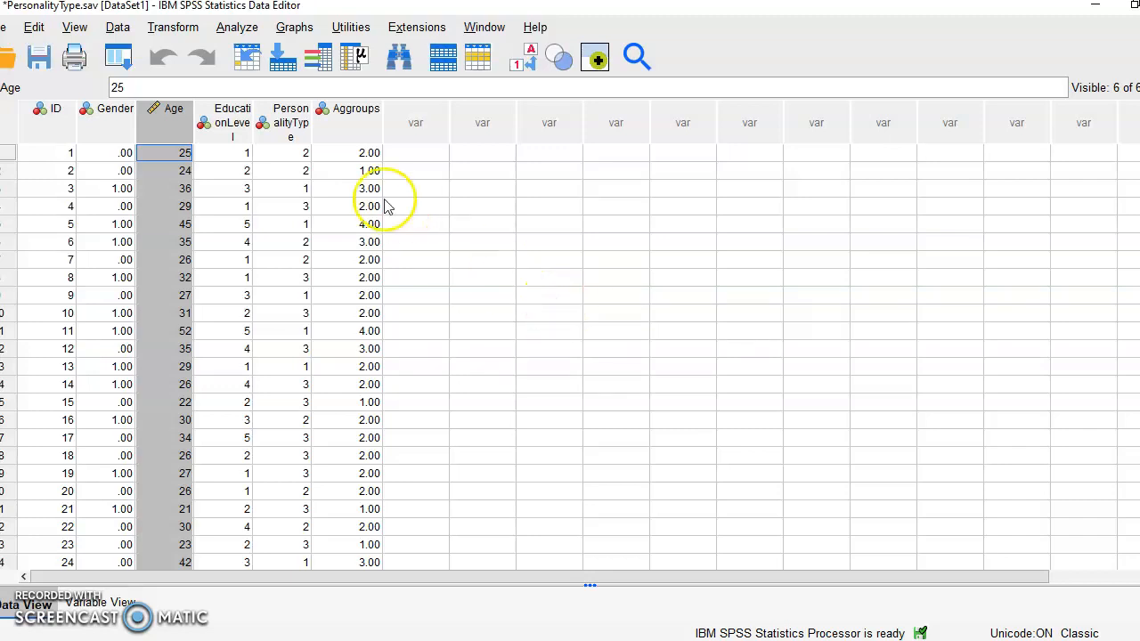
- Run a Frequencies analysis on the Age groups variable
click(237, 28)
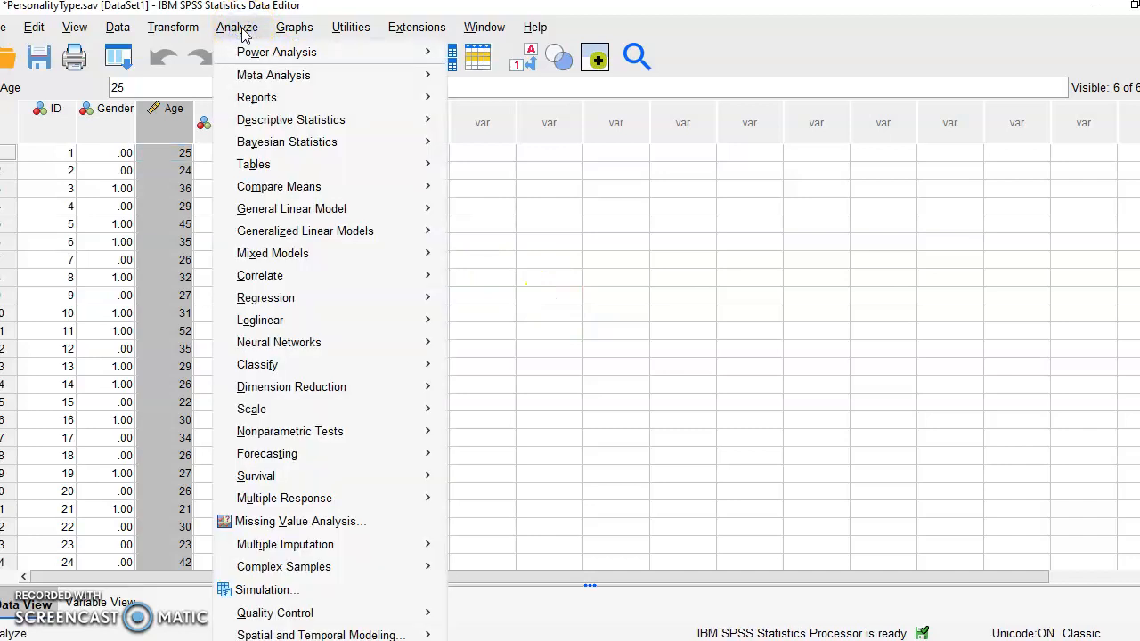
mouse_move(363, 127)
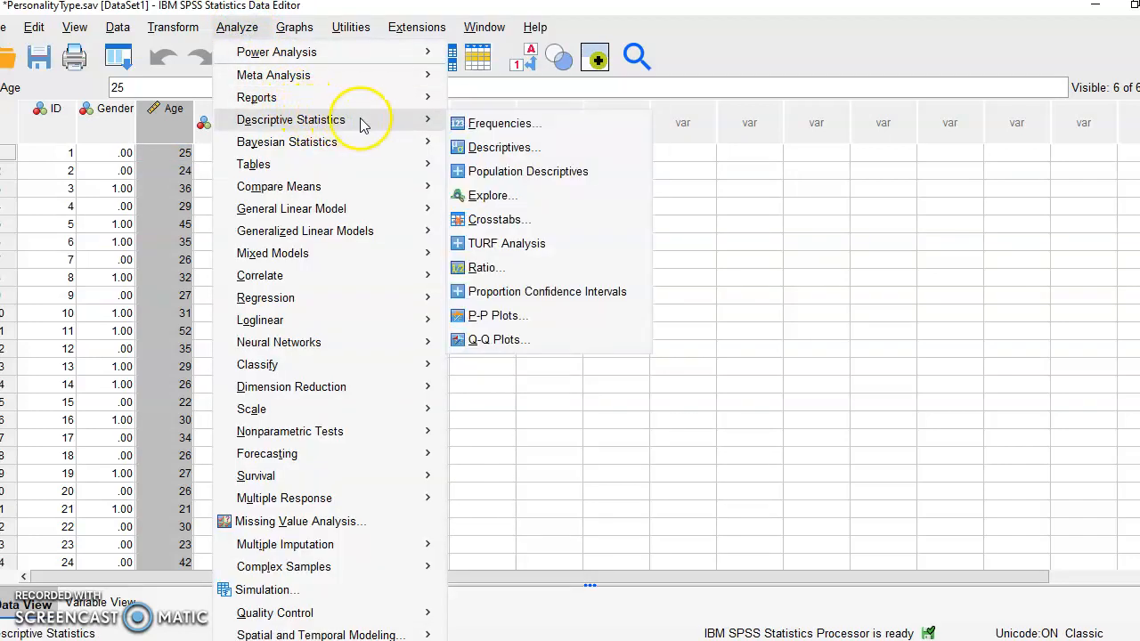
click(510, 127)
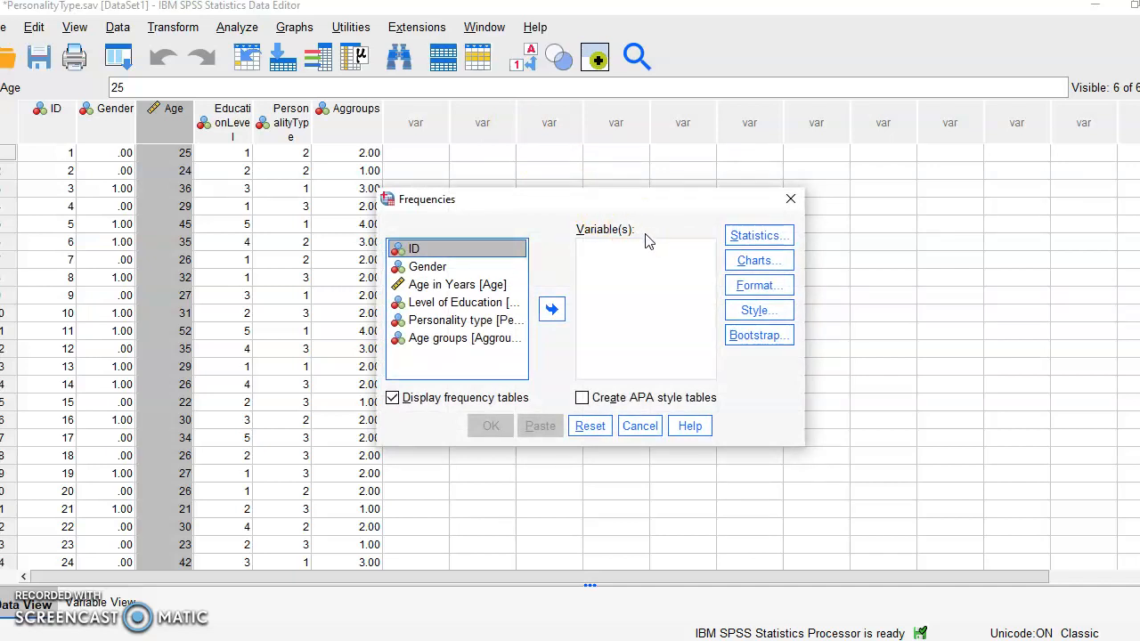
click(454, 346)
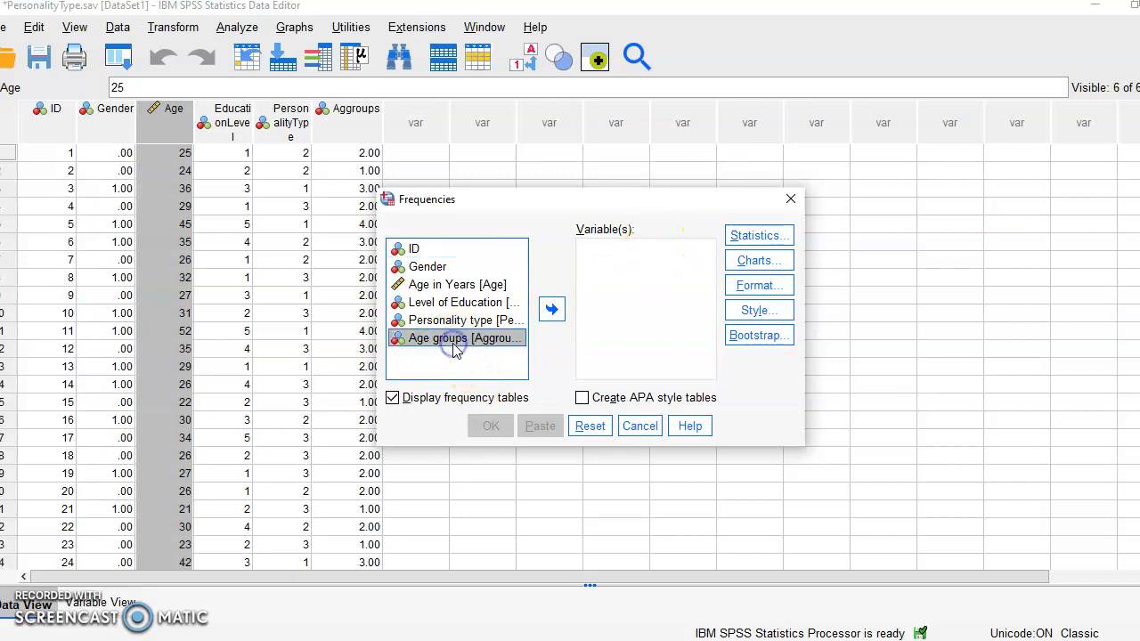
click(553, 309)
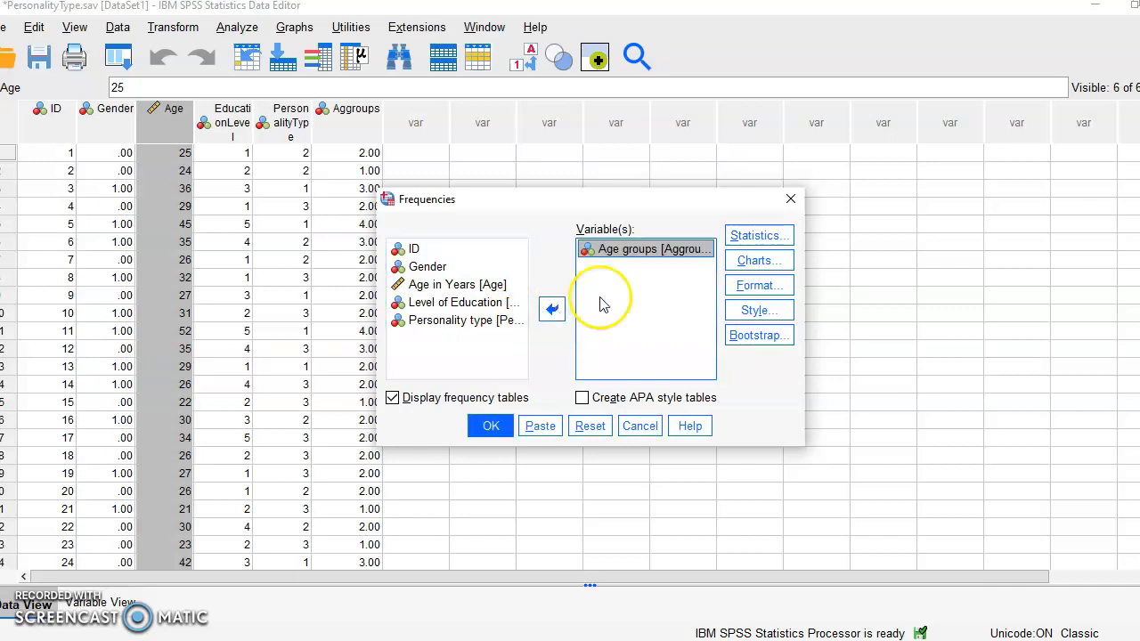
click(753, 236)
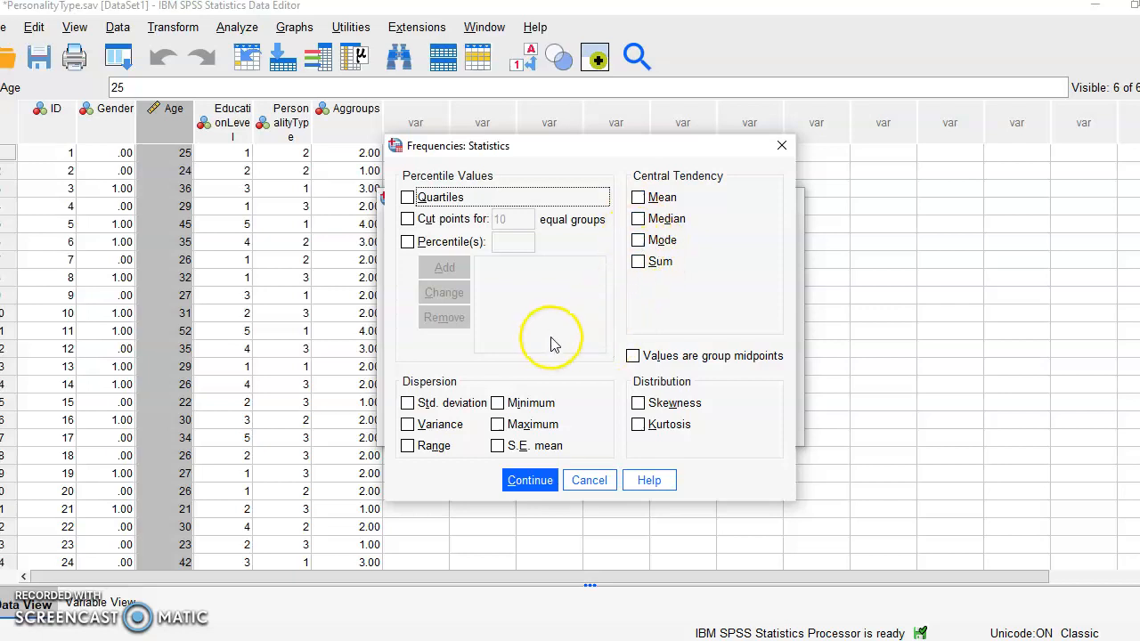
click(527, 481)
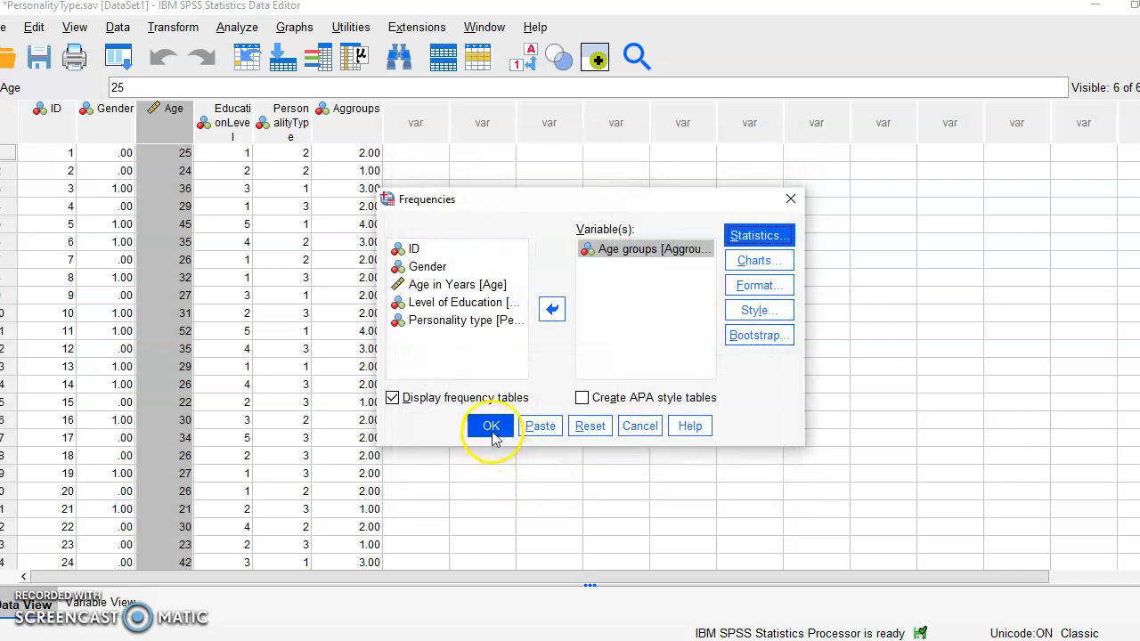
click(492, 431)
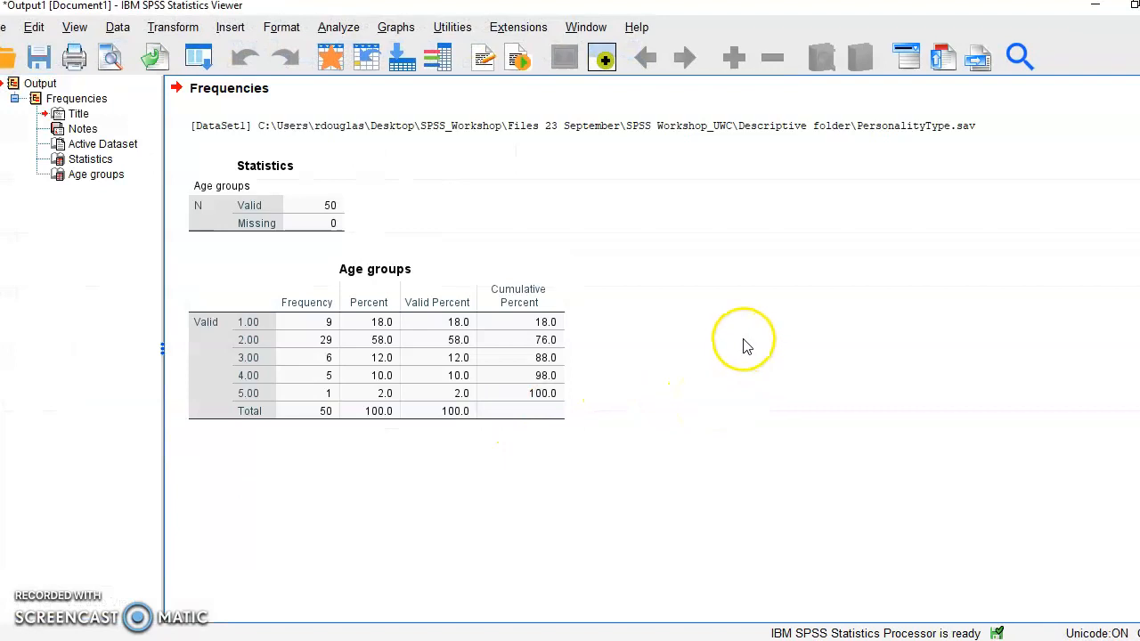
- Rerun Frequencies on Age groups with a bar chart showing percentages
click(567, 316)
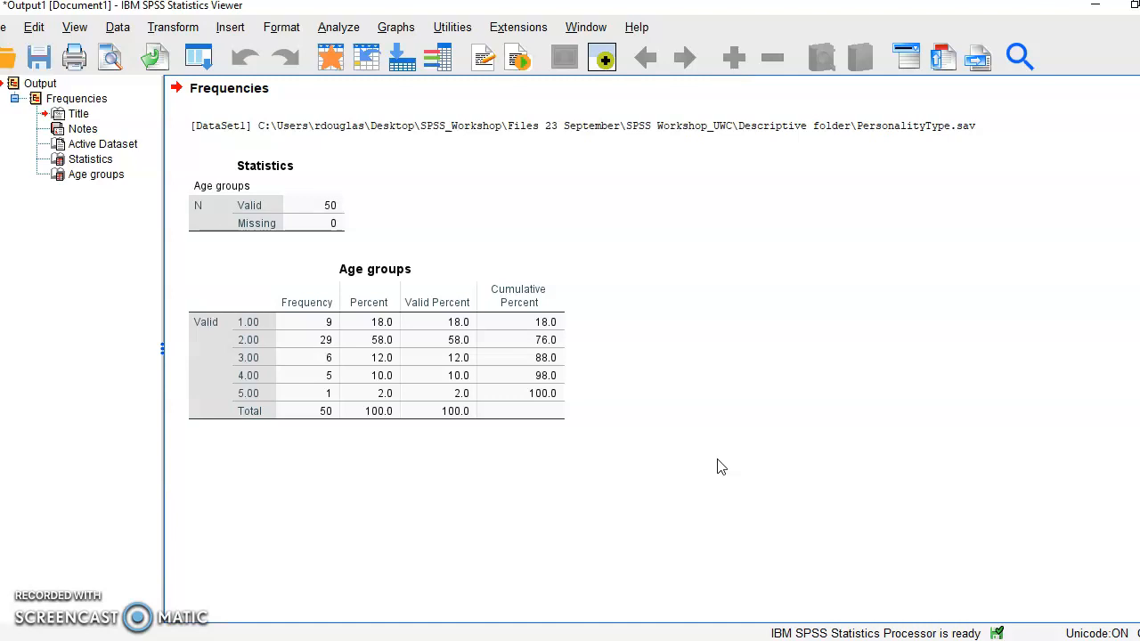
click(733, 449)
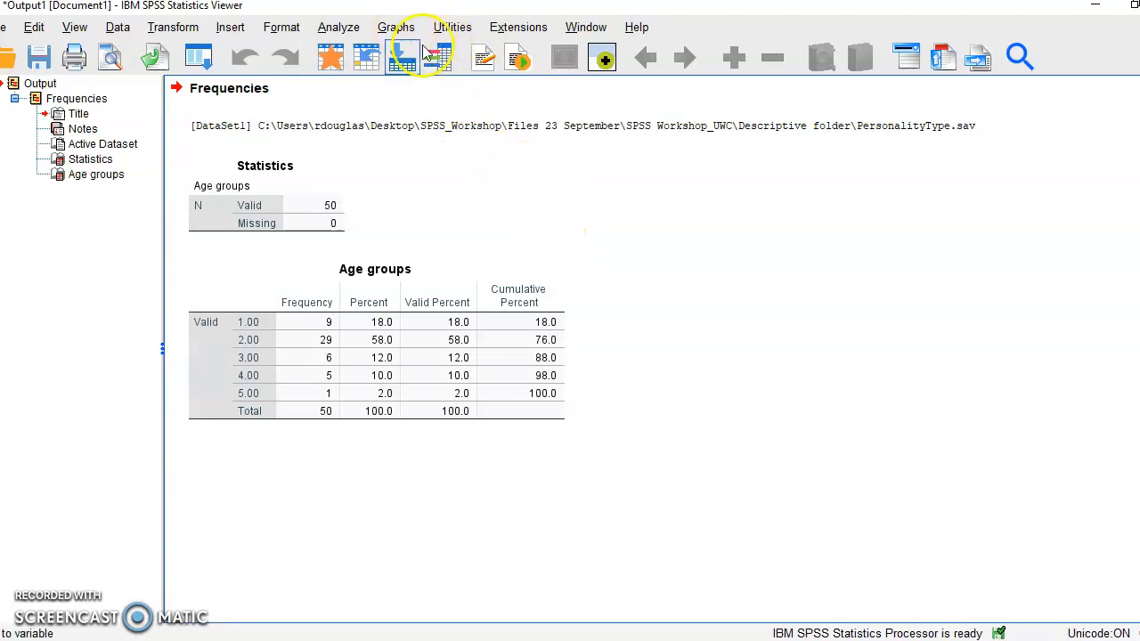
click(339, 30)
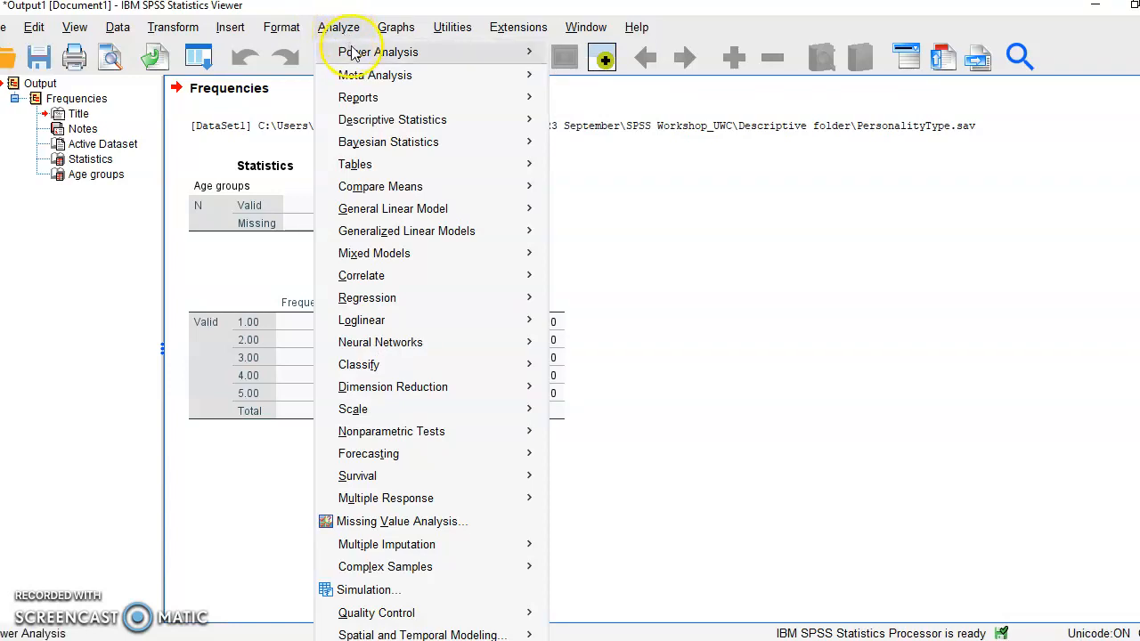
click(354, 56)
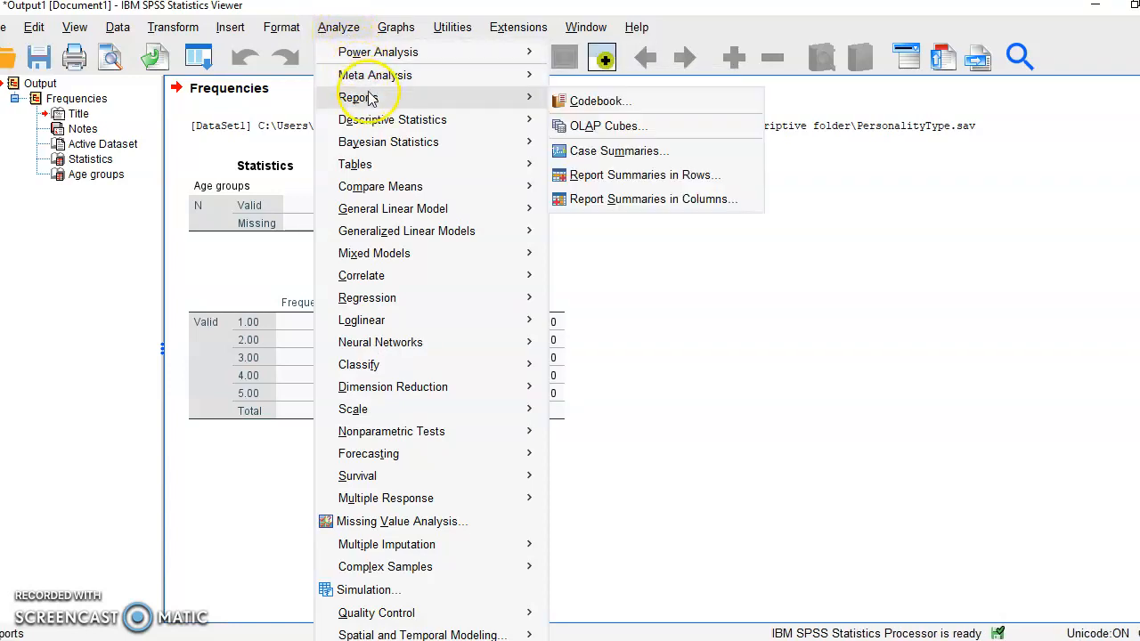
click(409, 123)
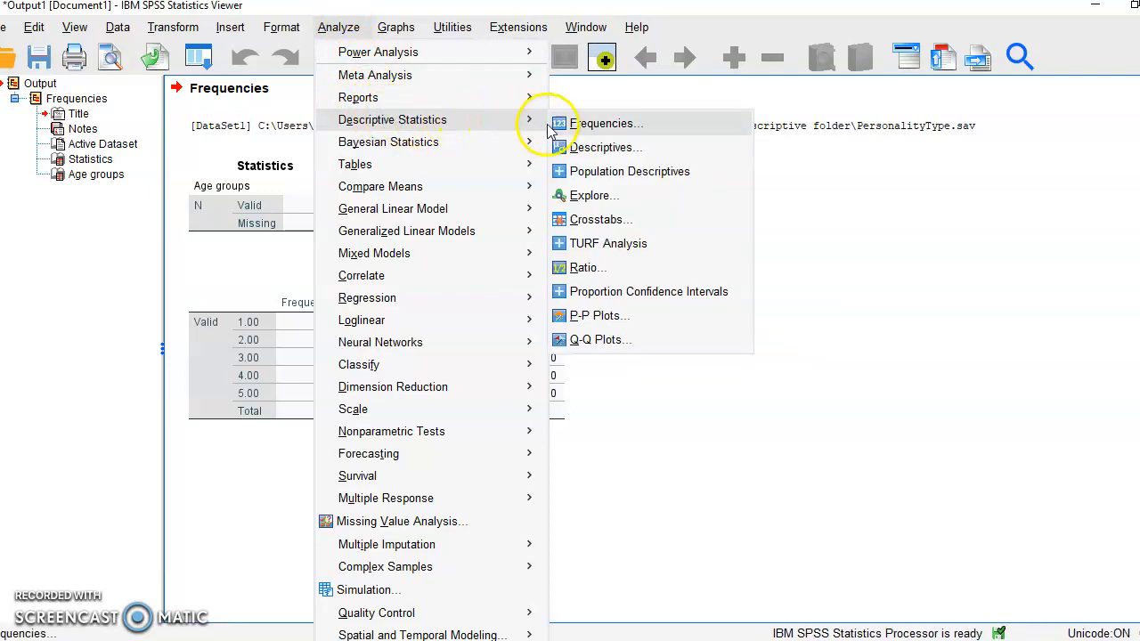
click(592, 123)
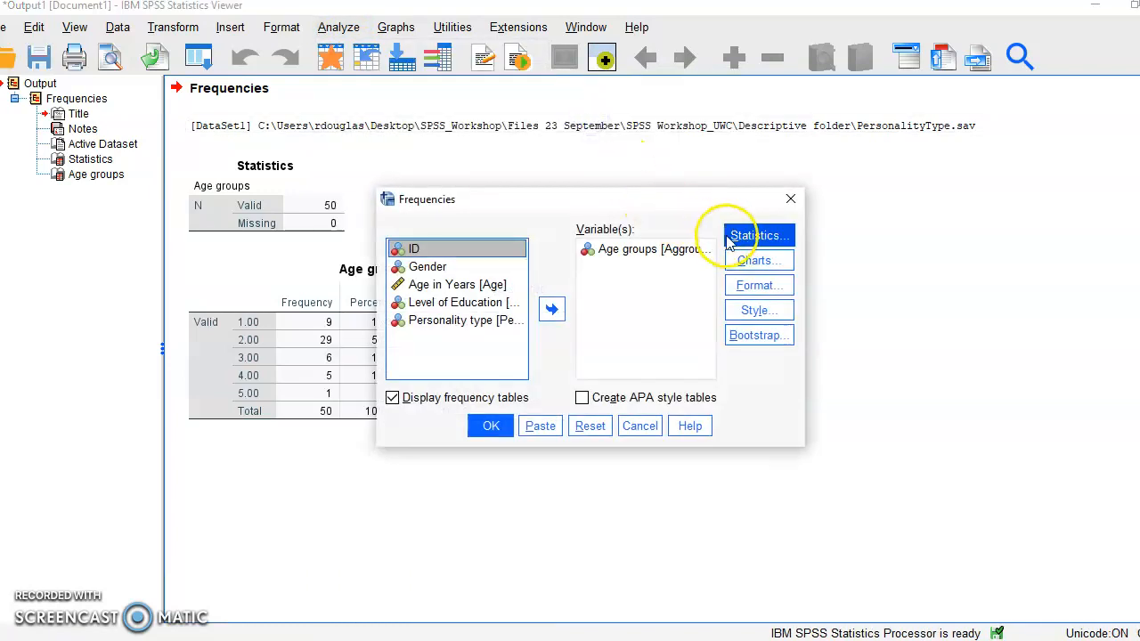
click(756, 262)
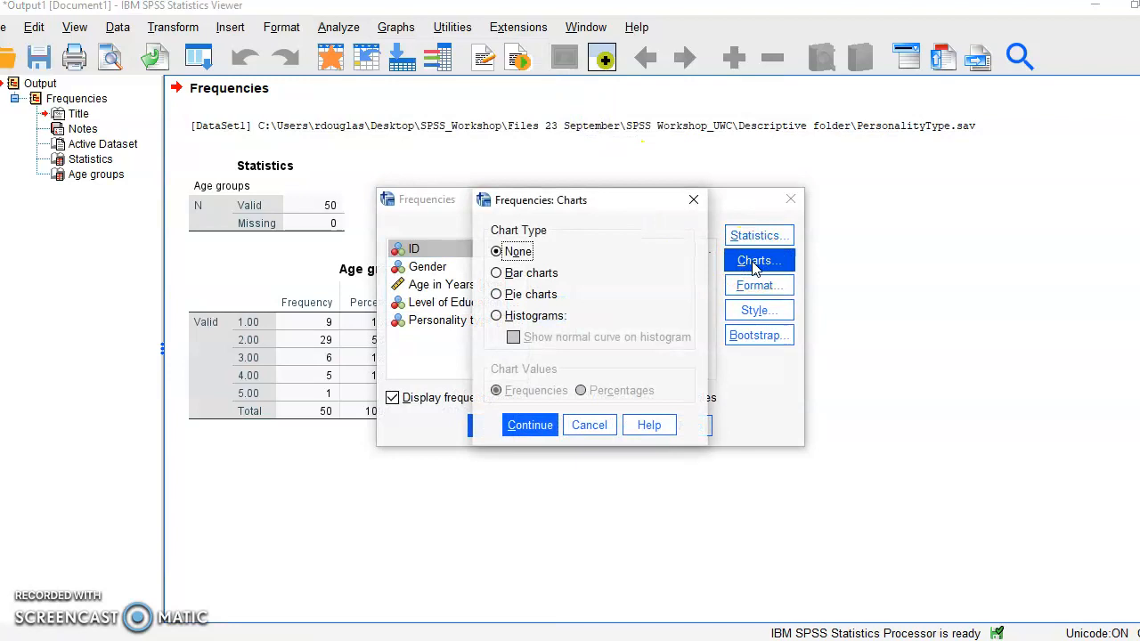
click(497, 276)
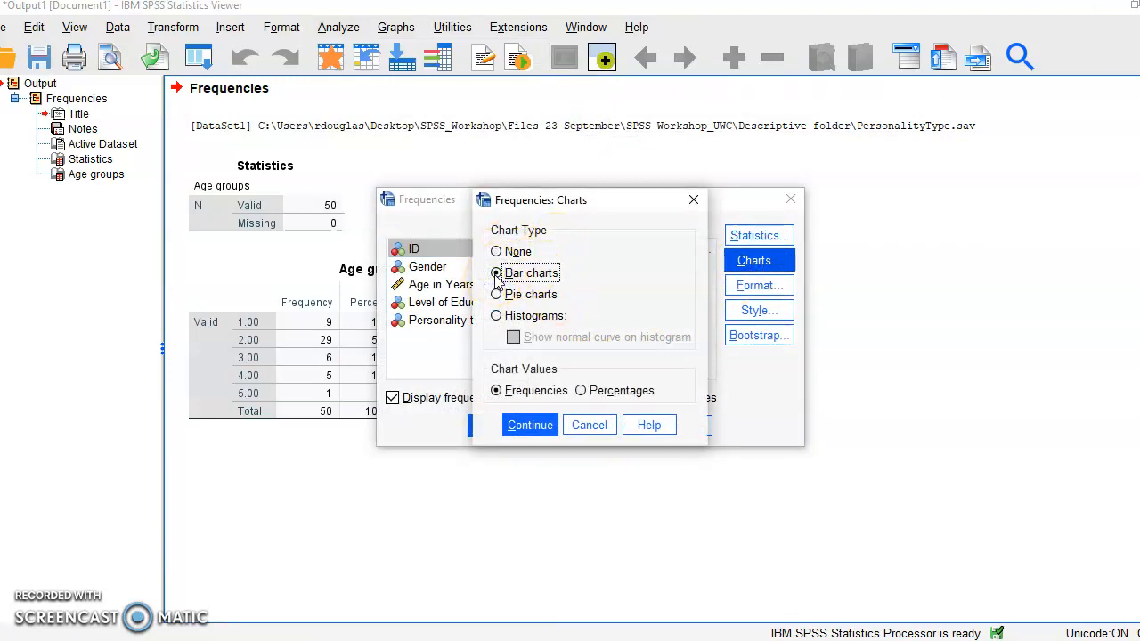
click(582, 394)
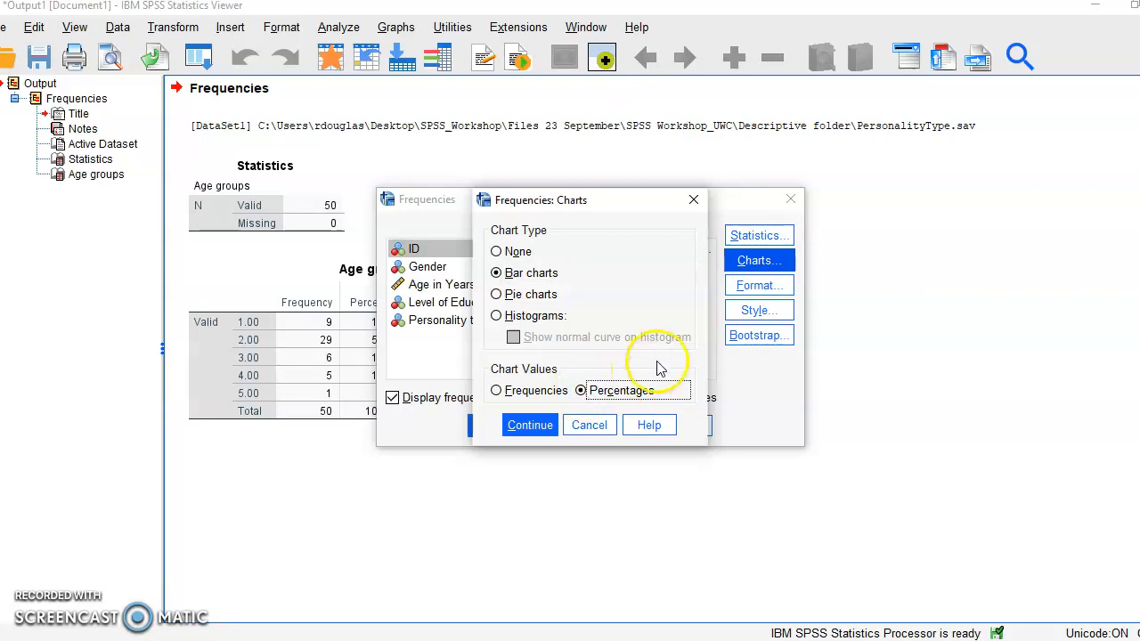
click(537, 428)
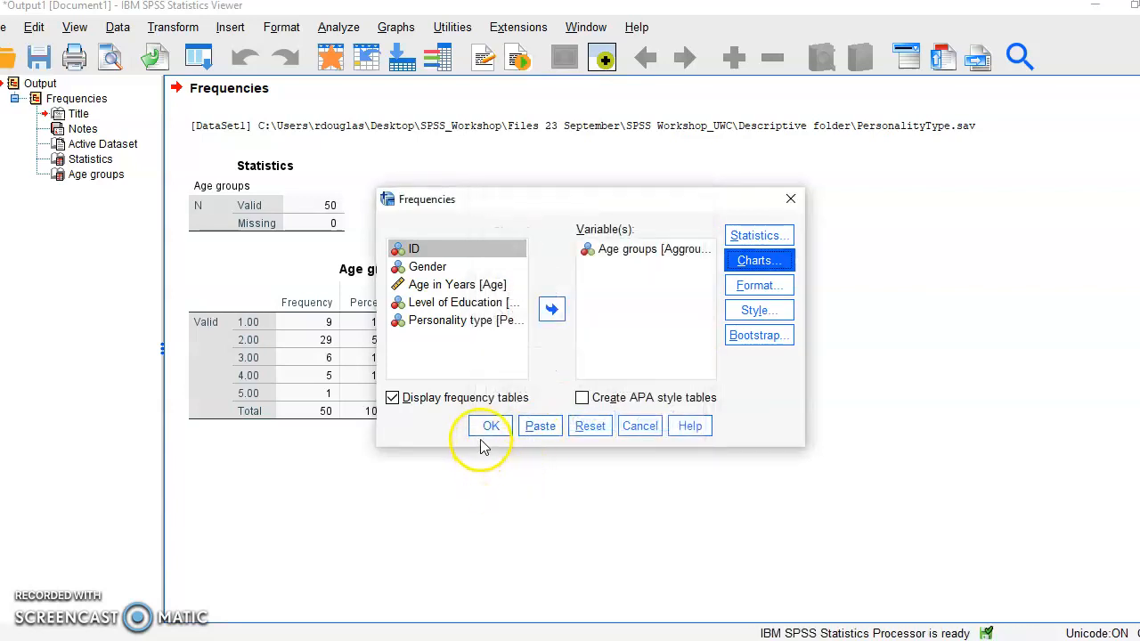
click(489, 429)
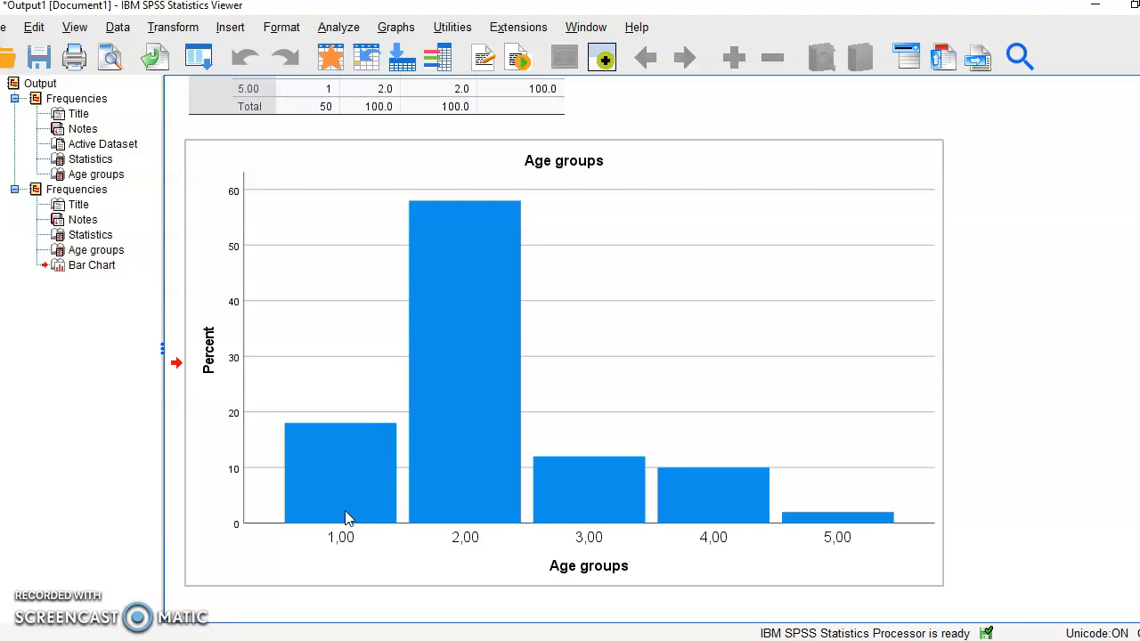
- Examine the Age groups bar chart in the output viewer
click(473, 539)
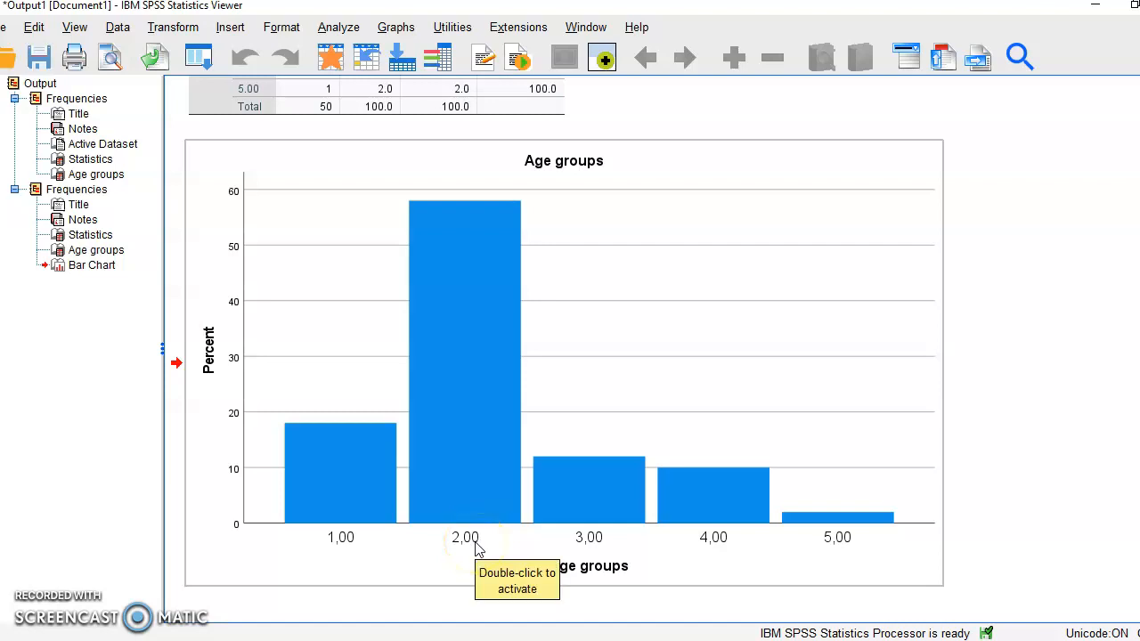
click(590, 540)
click(751, 527)
click(728, 553)
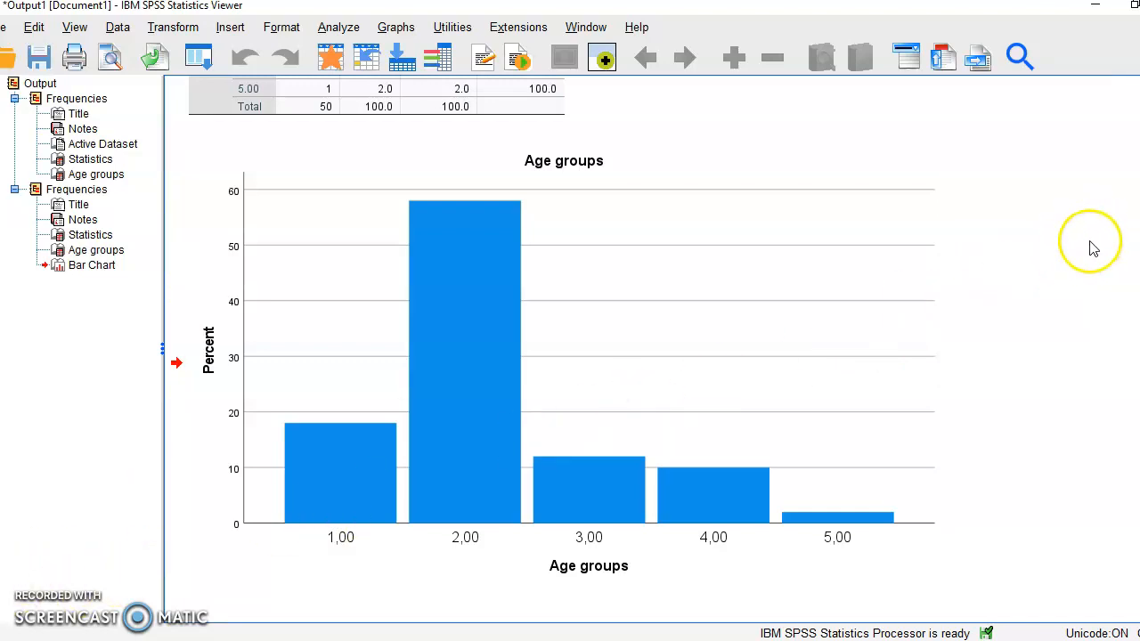
click(696, 463)
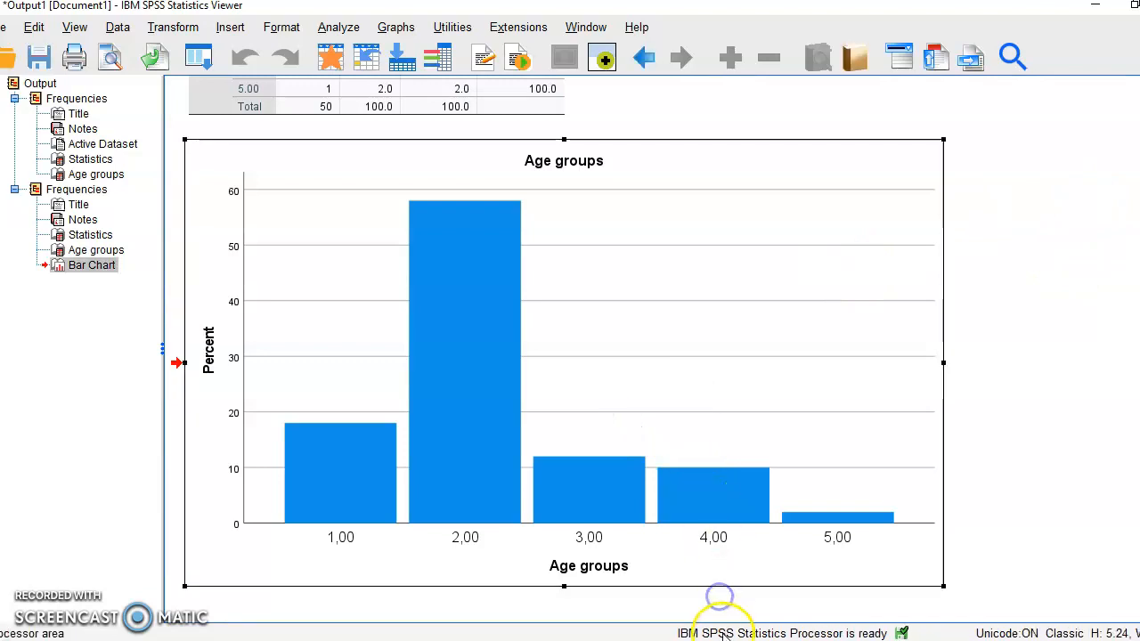
mouse_move(718, 638)
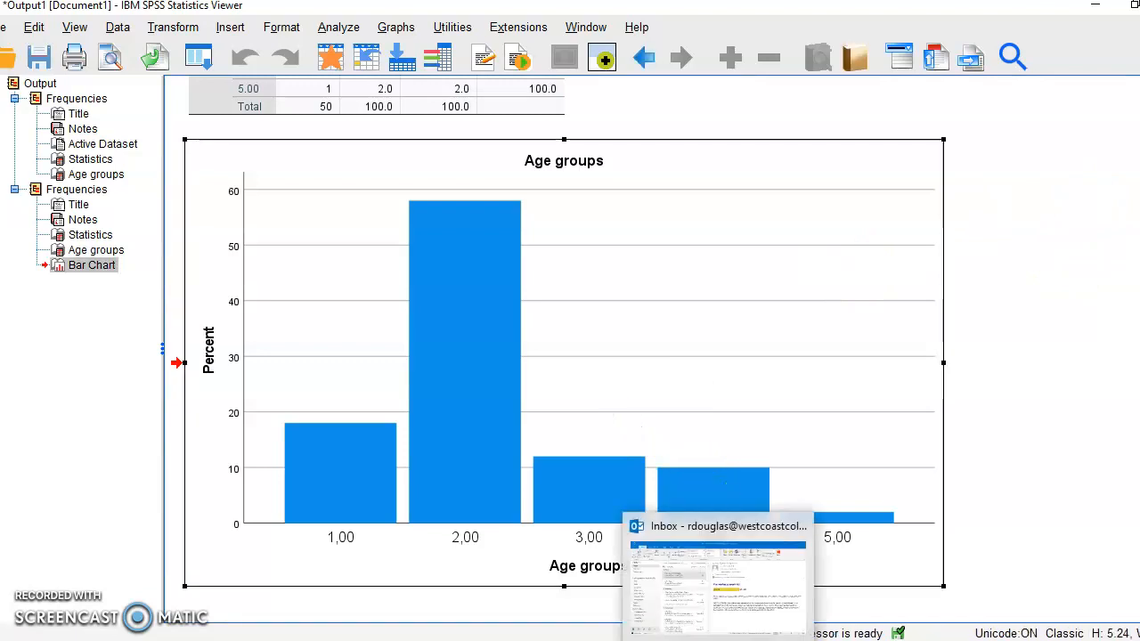
mouse_move(754, 638)
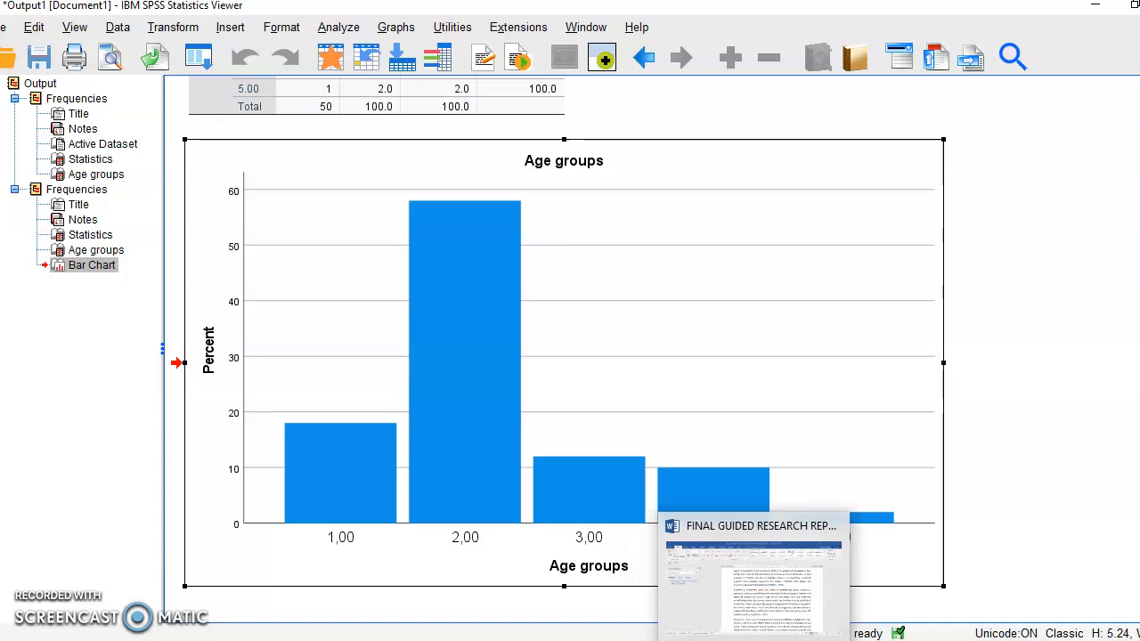
mouse_move(824, 638)
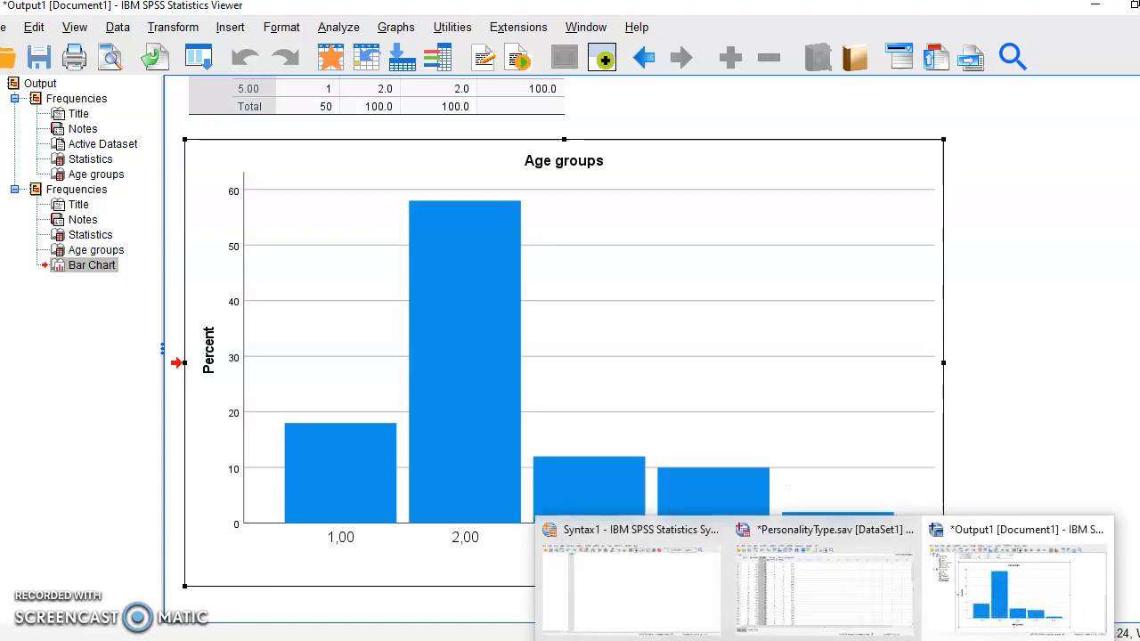
click(683, 637)
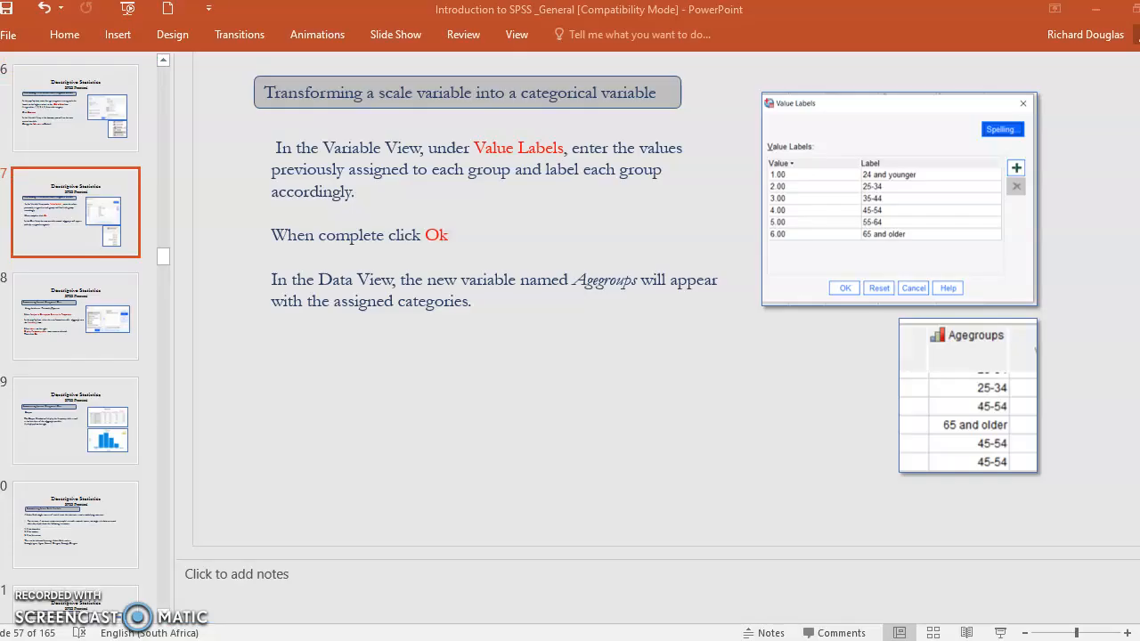
click(683, 637)
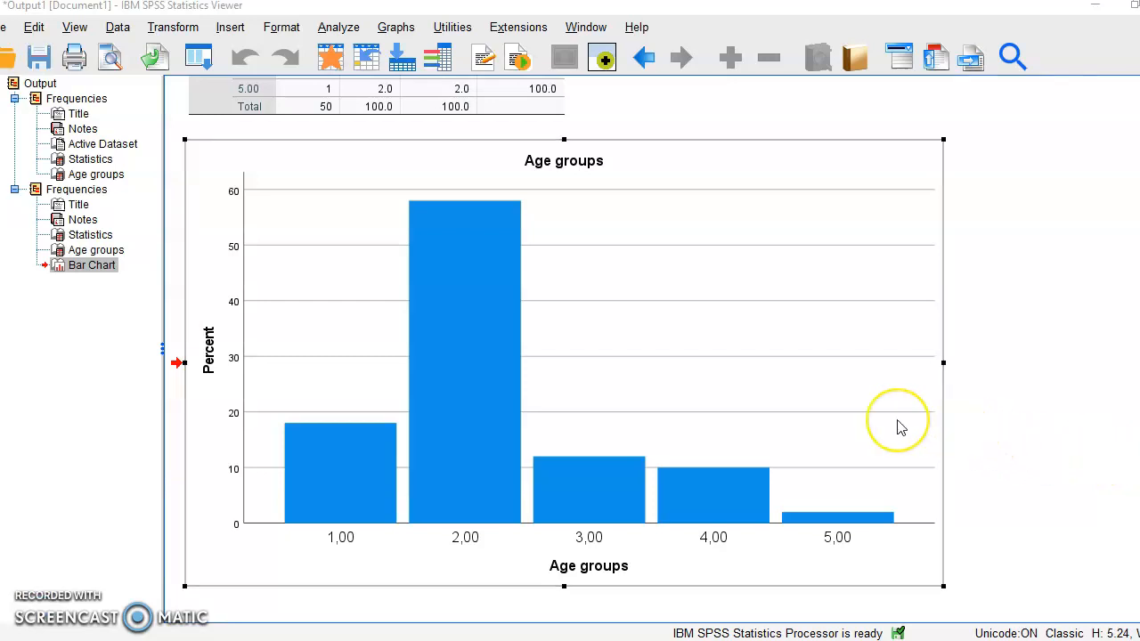
click(701, 358)
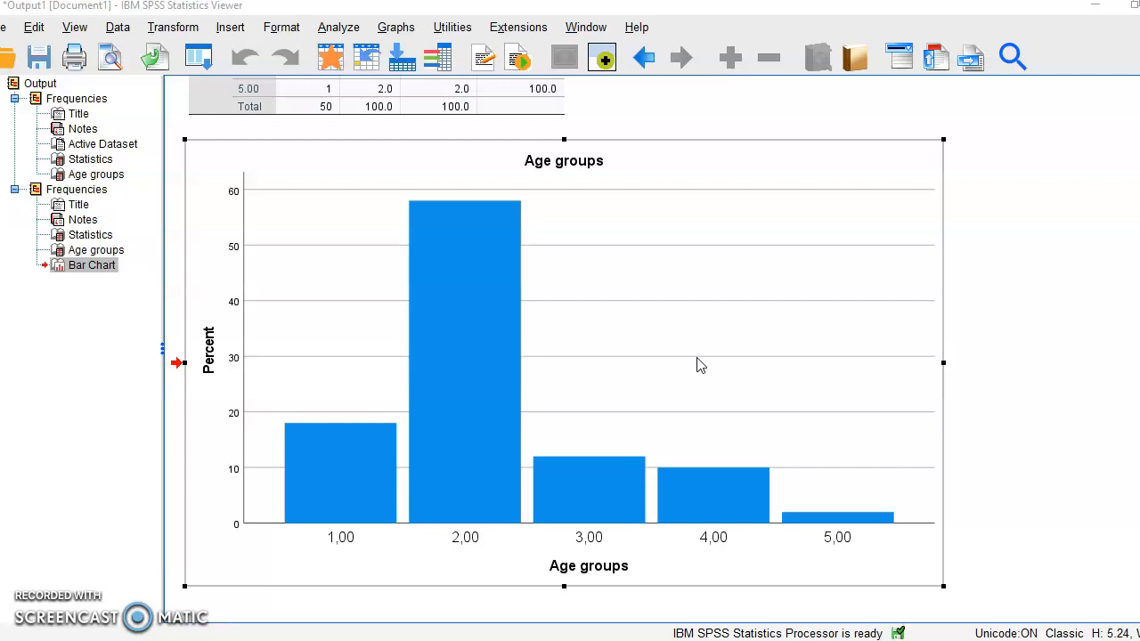
- Open the Age groups bar chart in the Chart Editor, show percentage data labels on the bars, and close the editor
double_click(700, 363)
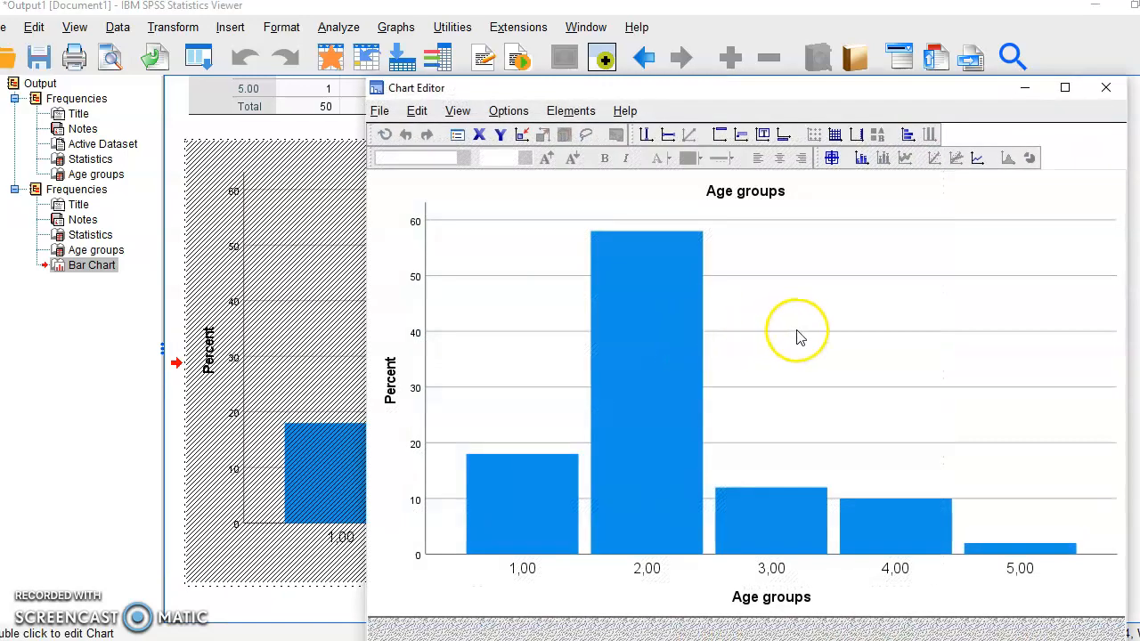
drag(822, 92, 774, 80)
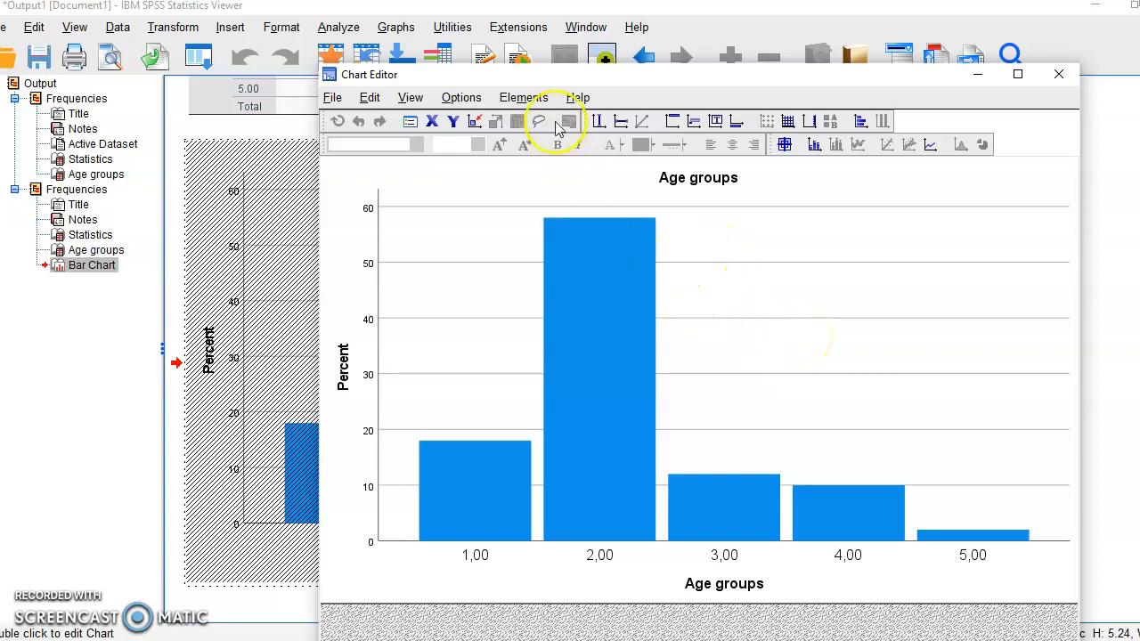
click(520, 98)
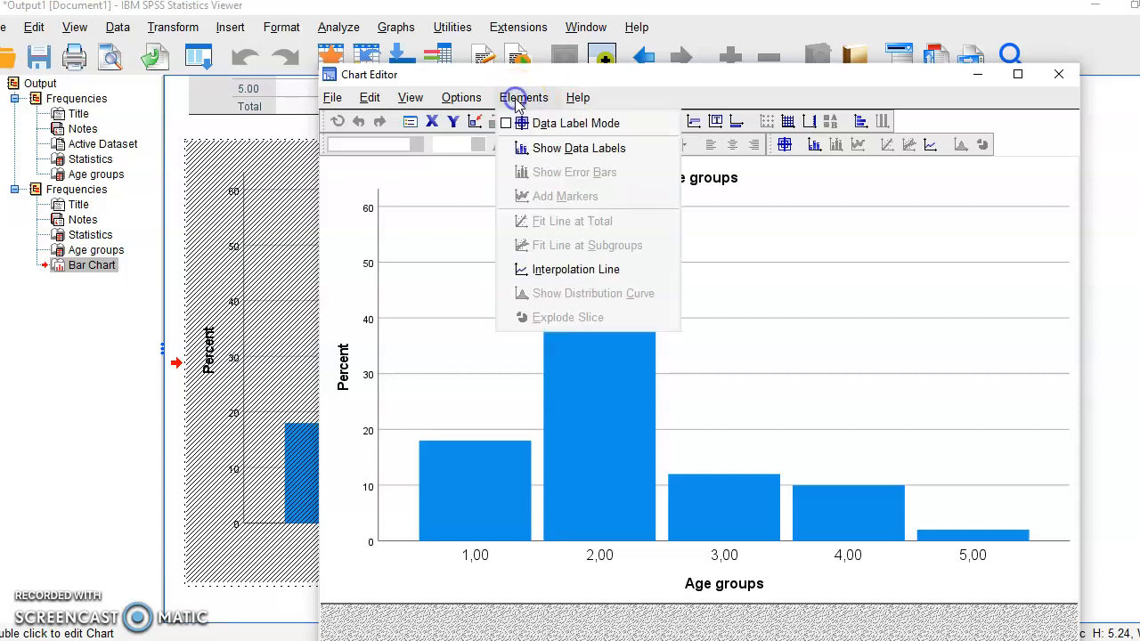
click(564, 150)
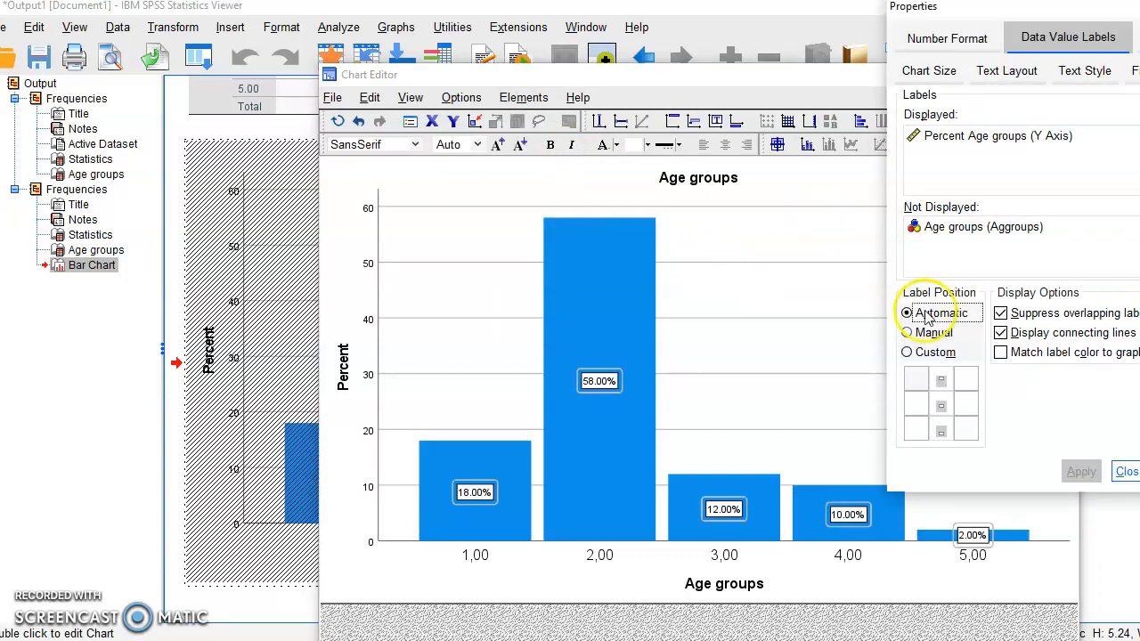
click(1125, 474)
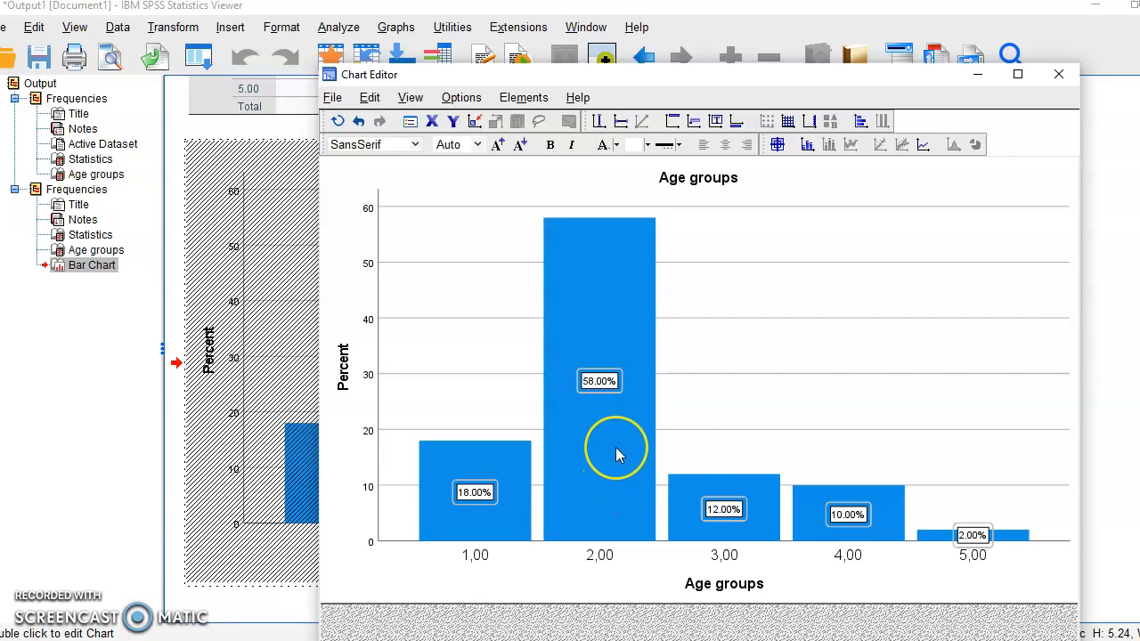
click(685, 640)
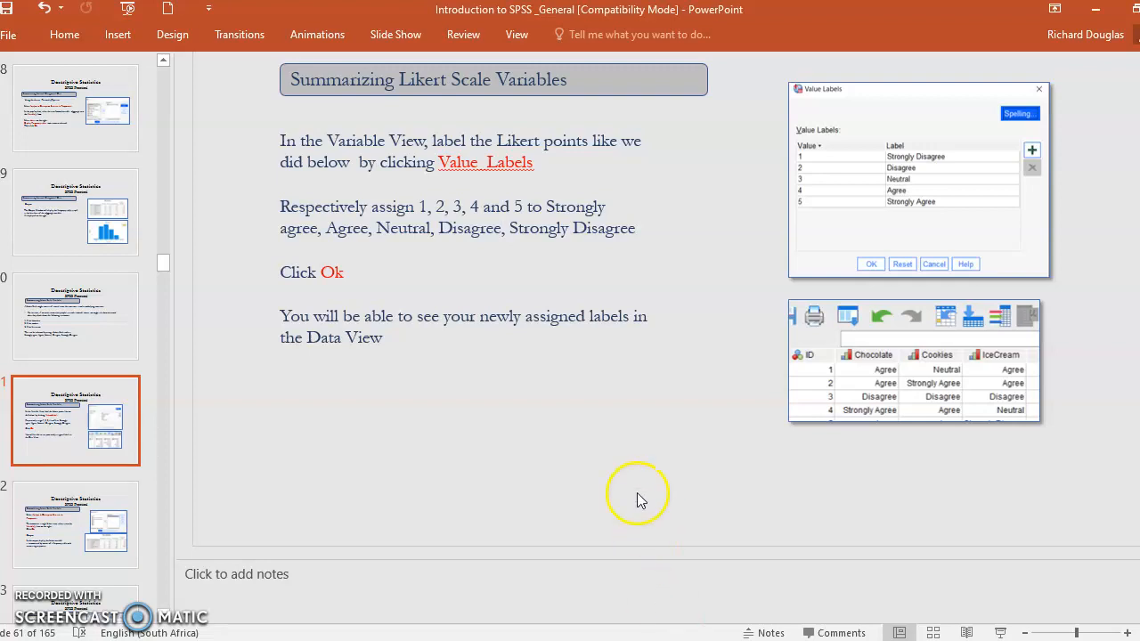
key(alt+Tab)
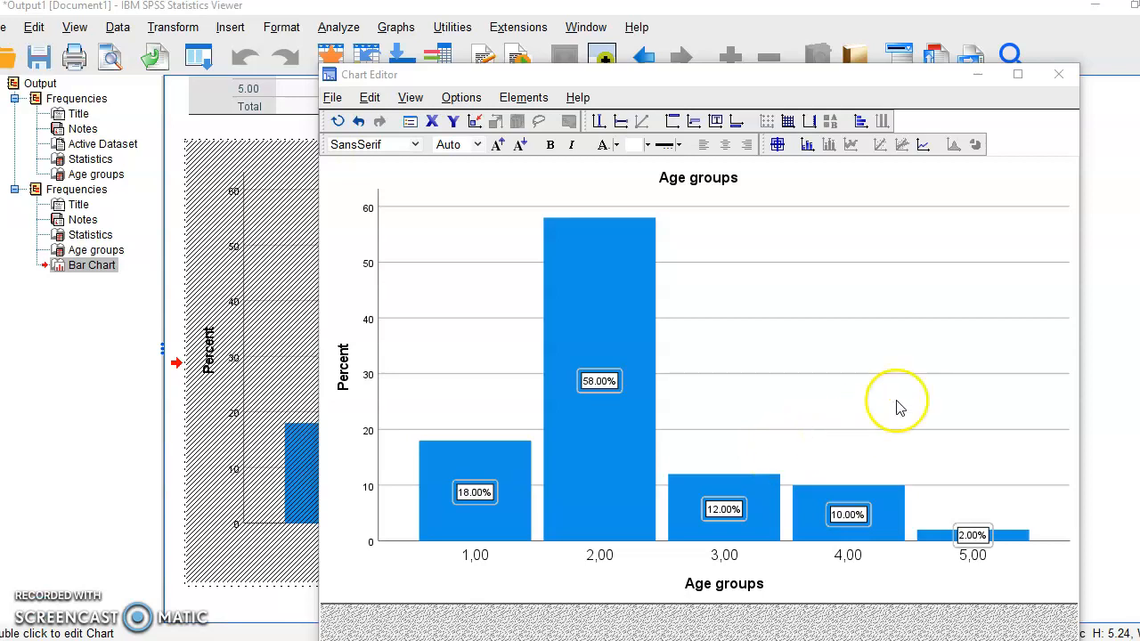
click(1058, 76)
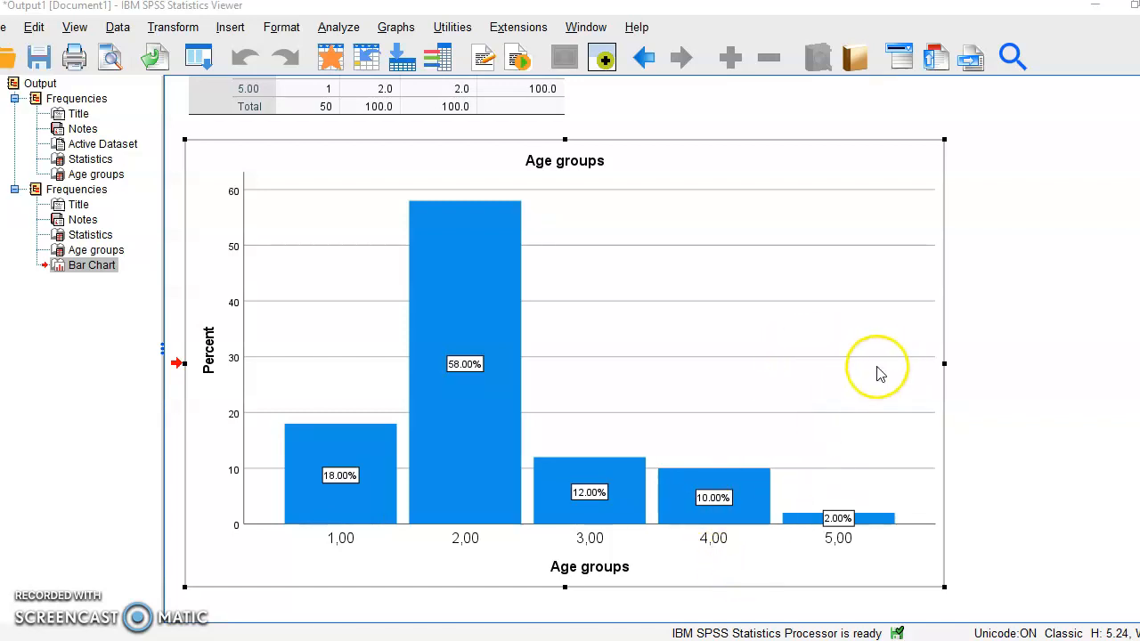
- Review the Age groups frequency table and the labelled bar chart in the output viewer
click(1085, 214)
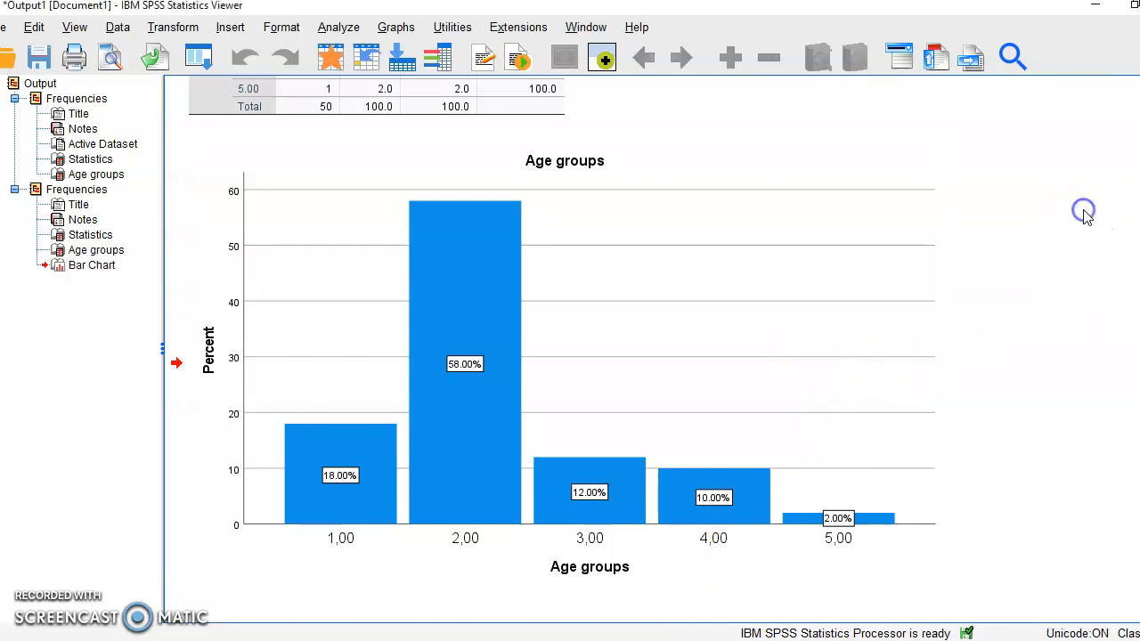
scroll(1087, 218, up, 5)
click(288, 306)
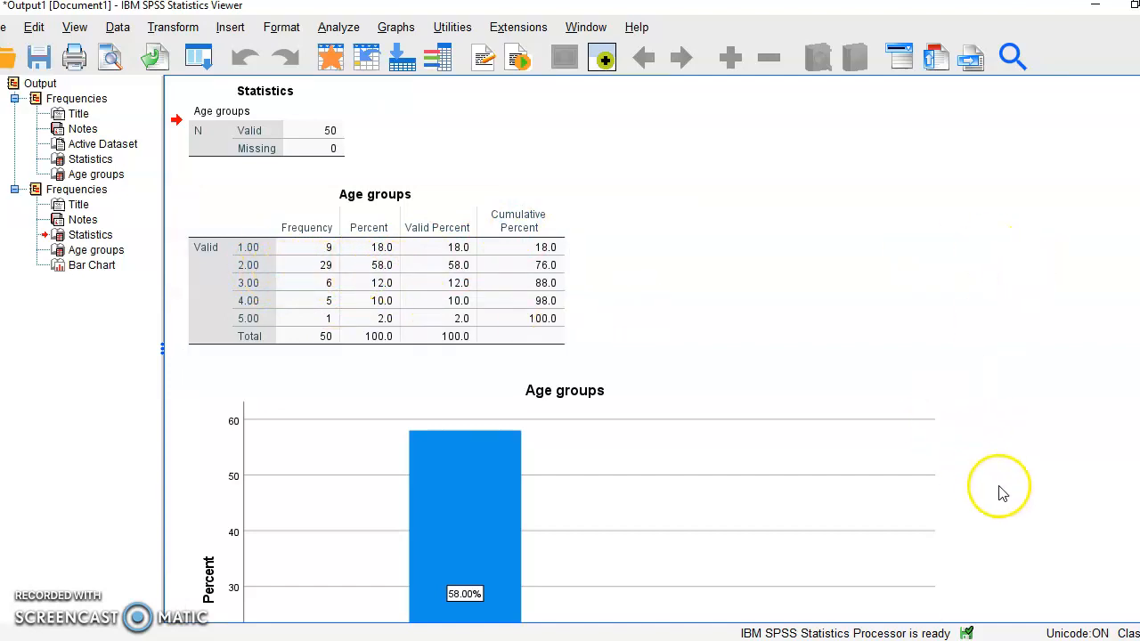
scroll(1023, 505, down, 5)
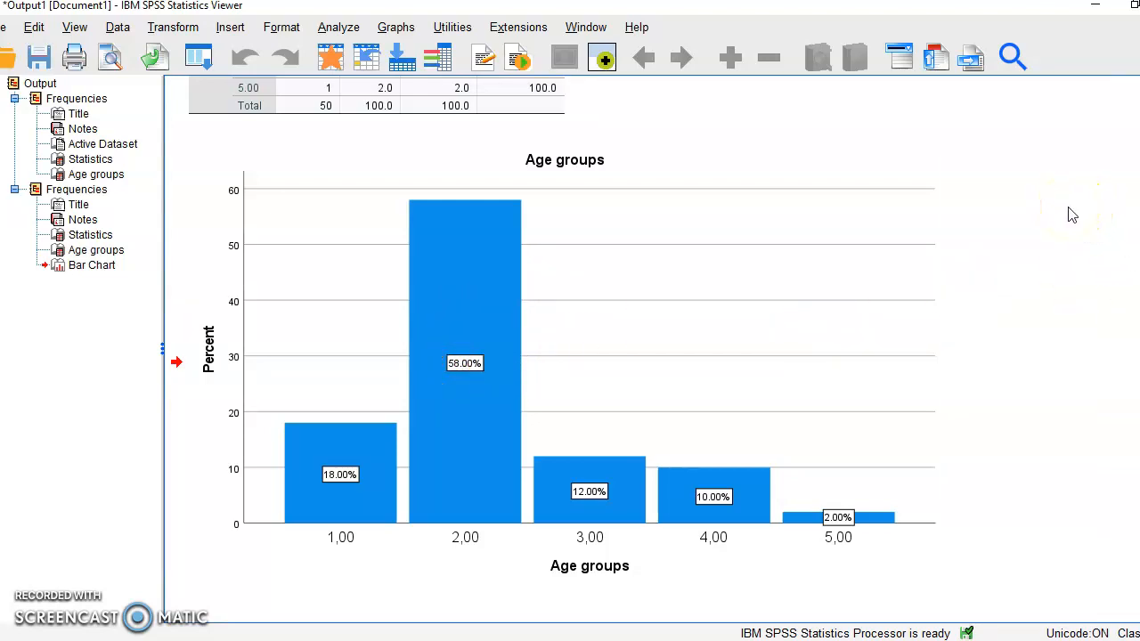
scroll(1072, 215, up, 3)
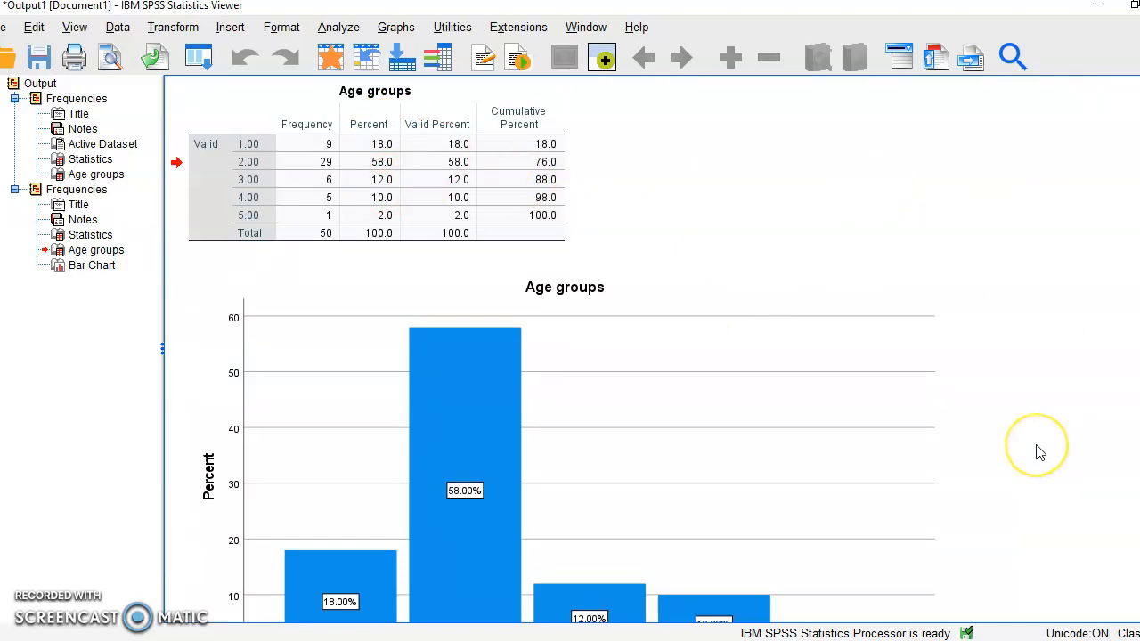
scroll(1039, 452, down, 3)
click(592, 512)
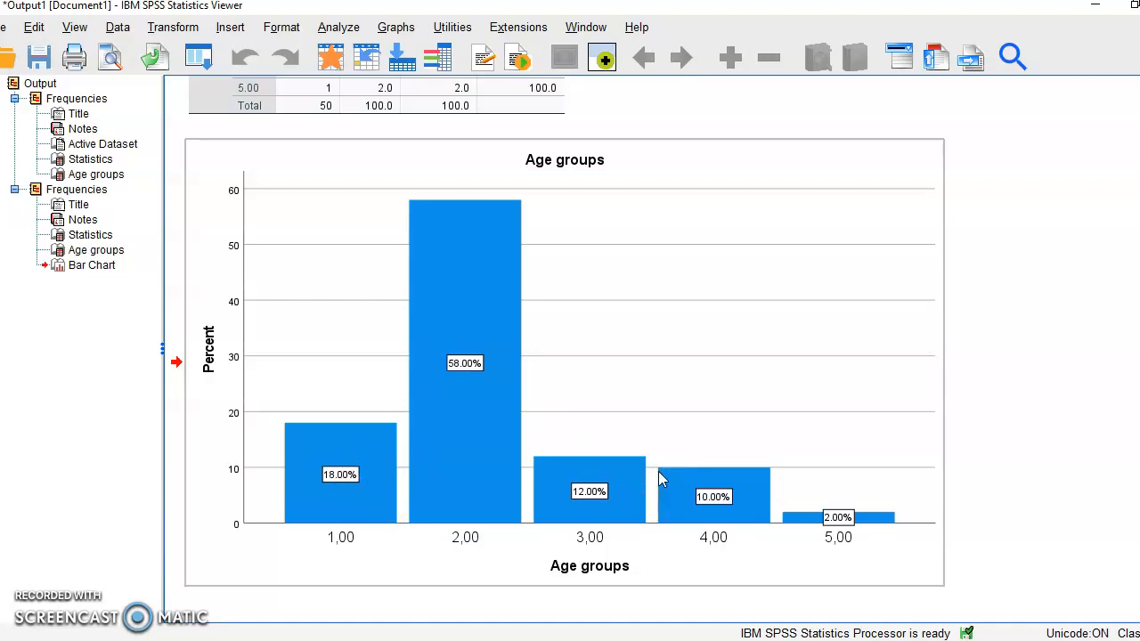
click(704, 435)
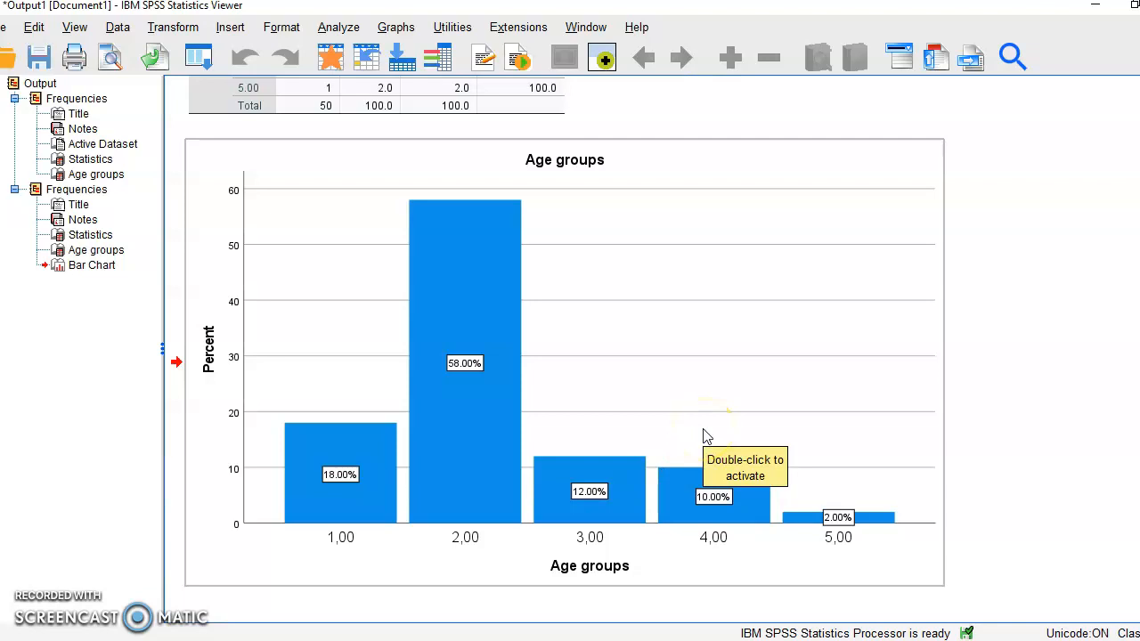
click(697, 393)
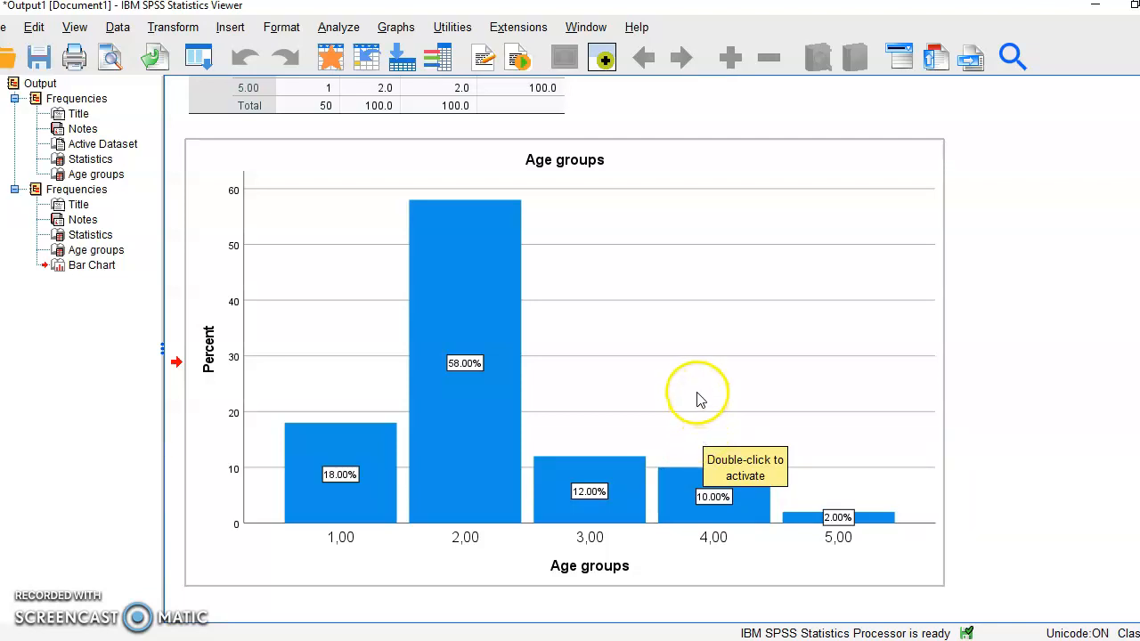